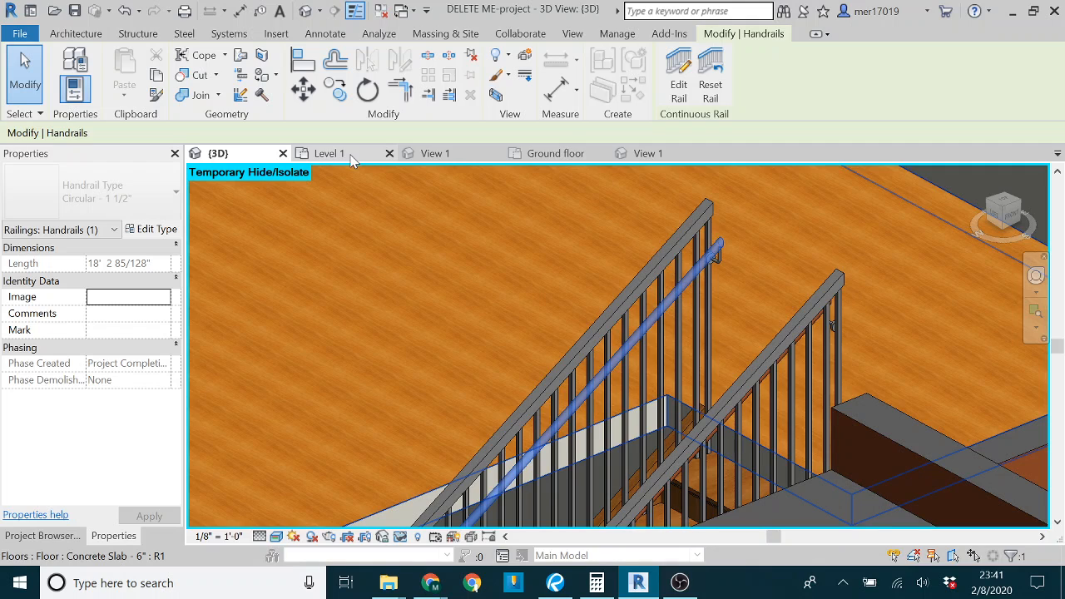
pyautogui.click(350, 157)
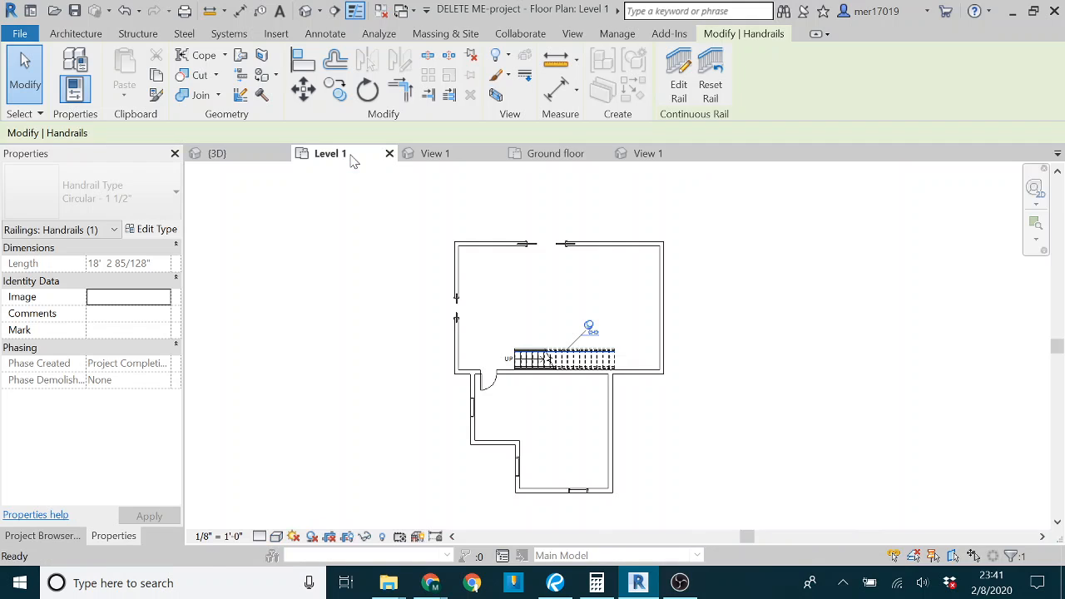
pyautogui.scroll(1, 458, 304)
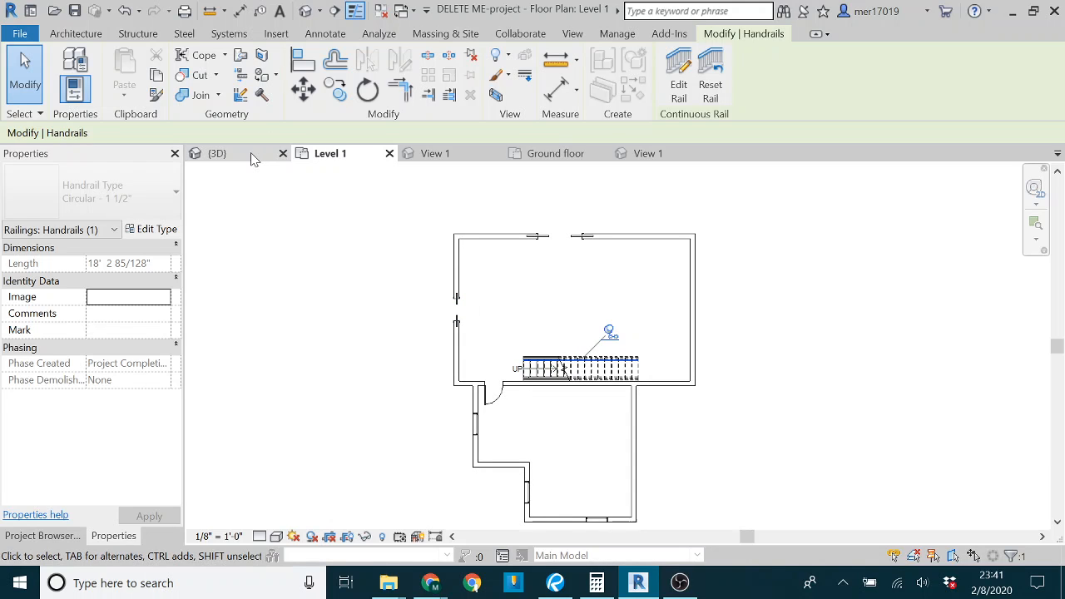
pyautogui.click(254, 158)
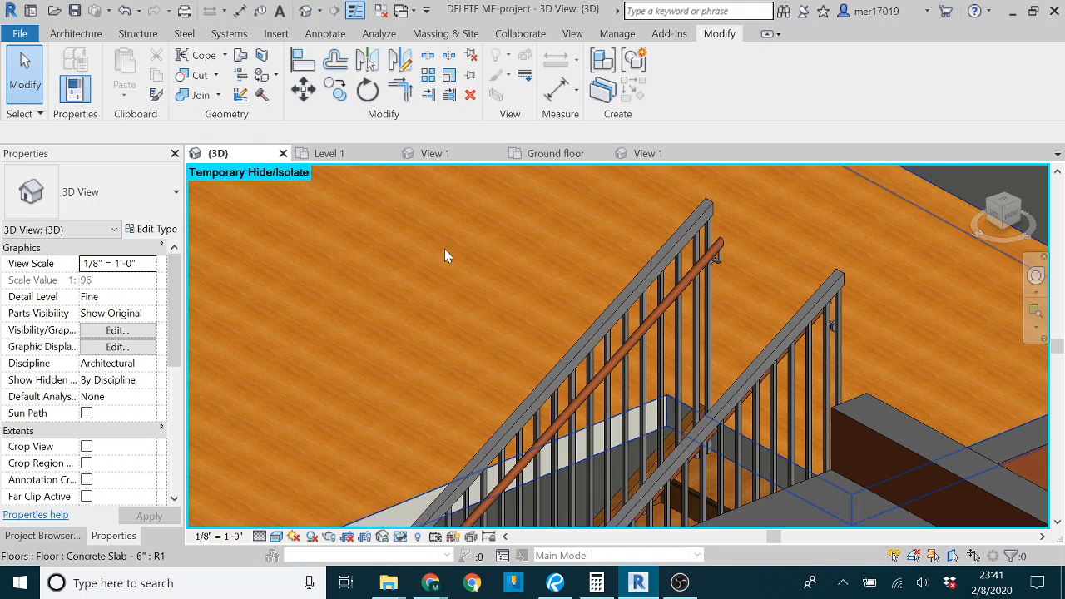
# Step: Inspect the available types and the type properties of the pocket door in the west wall of the Level 1 plan
pyautogui.click(337, 157)
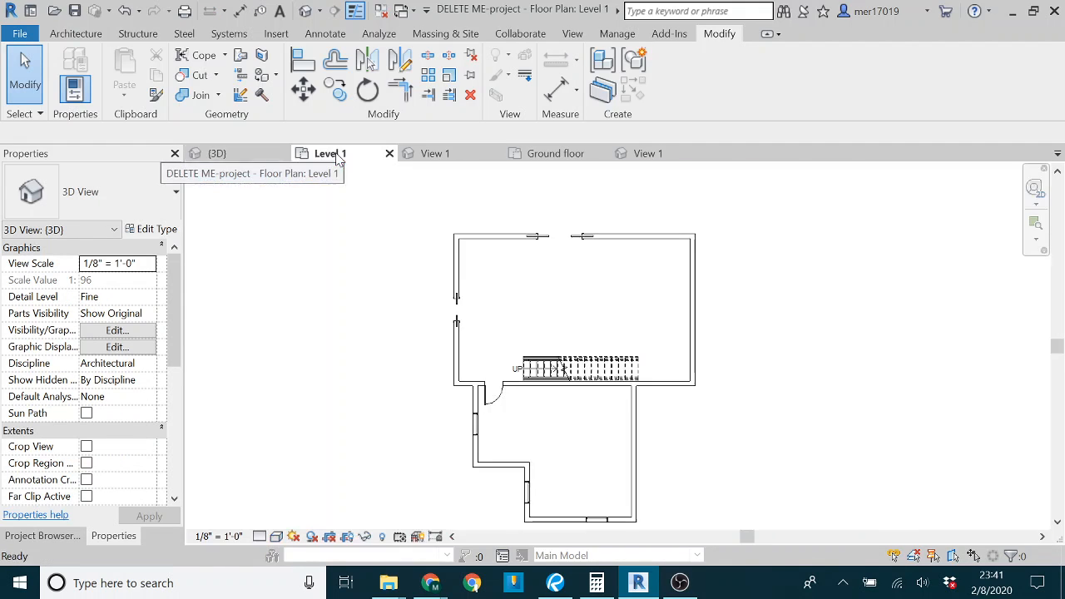
pyautogui.click(458, 314)
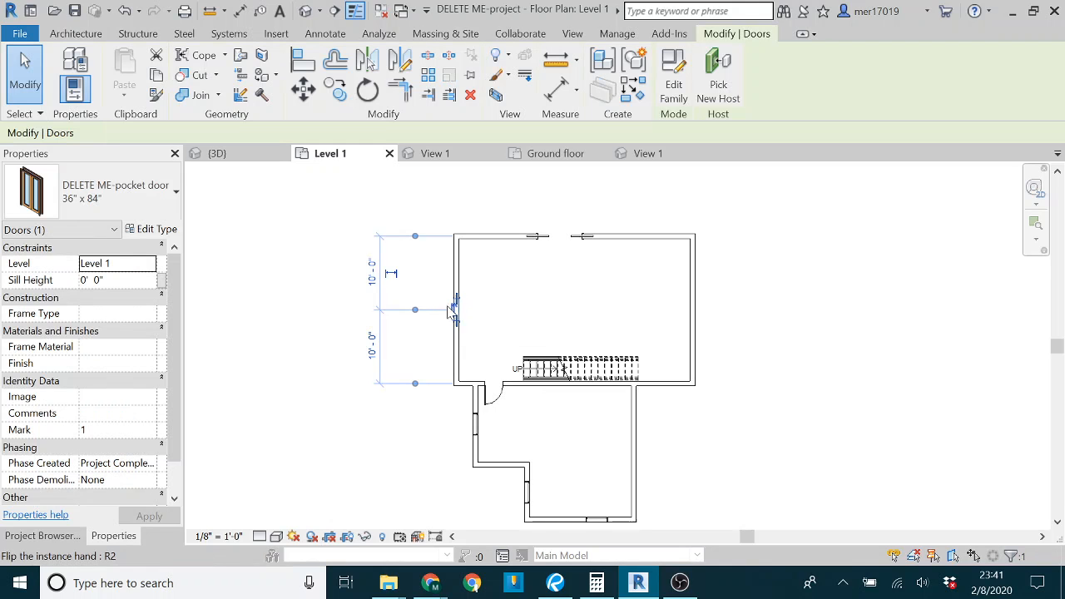
pyautogui.click(158, 197)
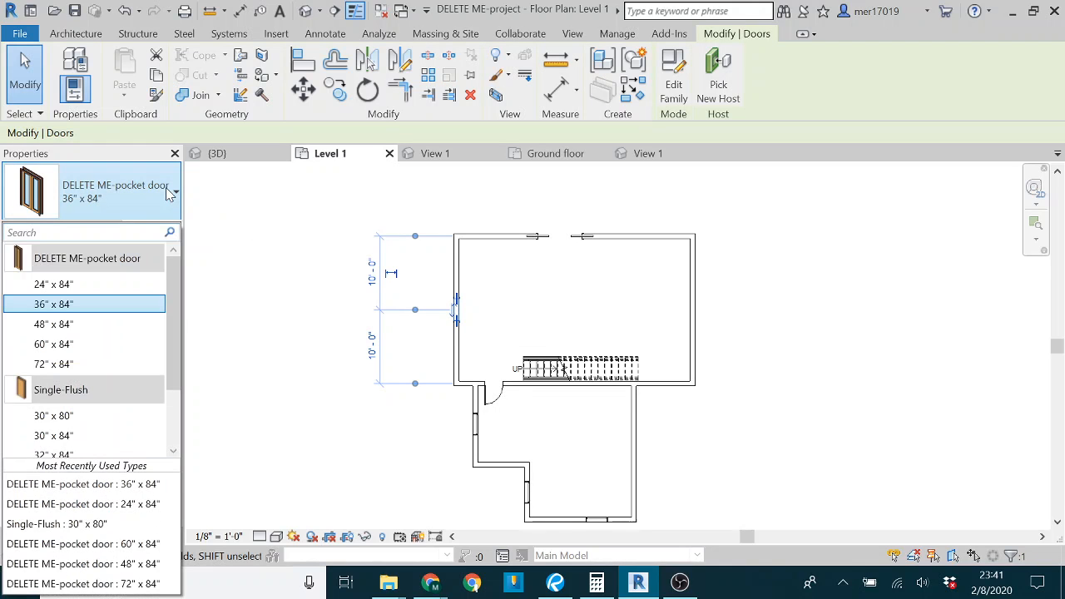
pyautogui.click(175, 192)
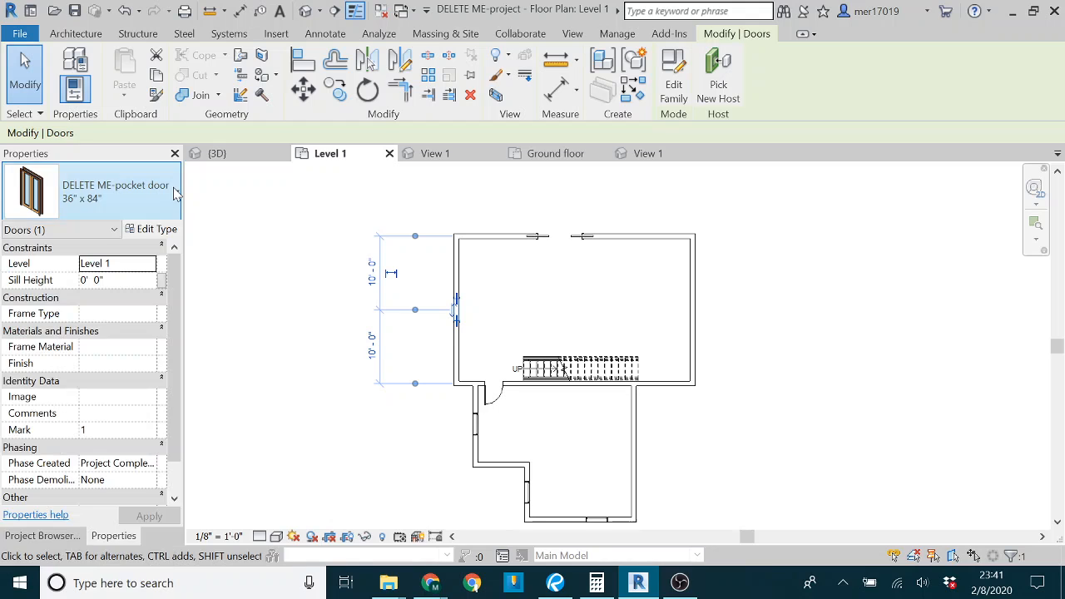
pyautogui.click(164, 232)
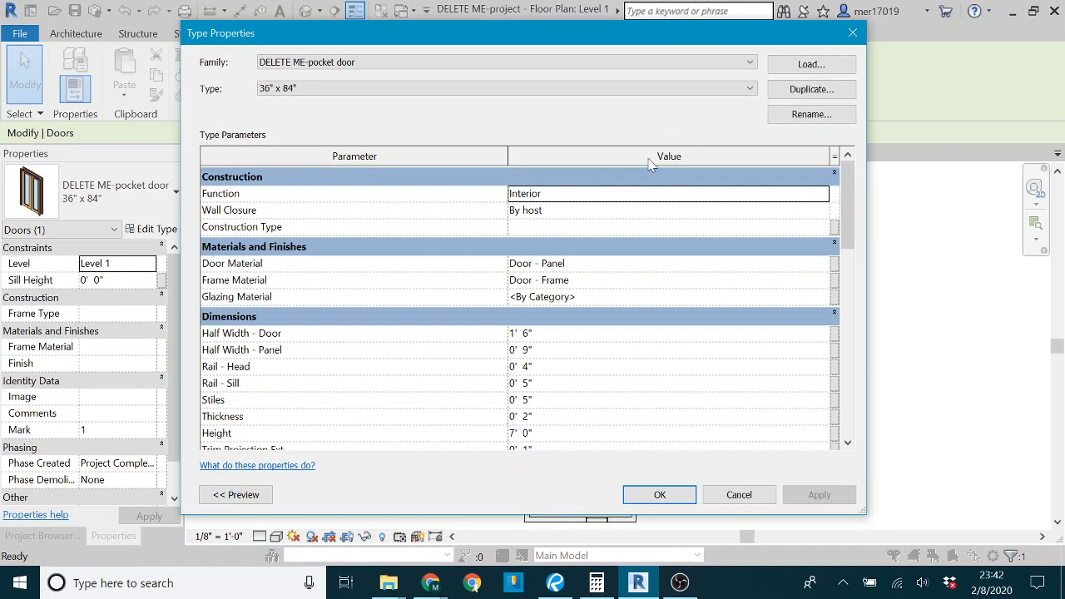
pyautogui.click(735, 496)
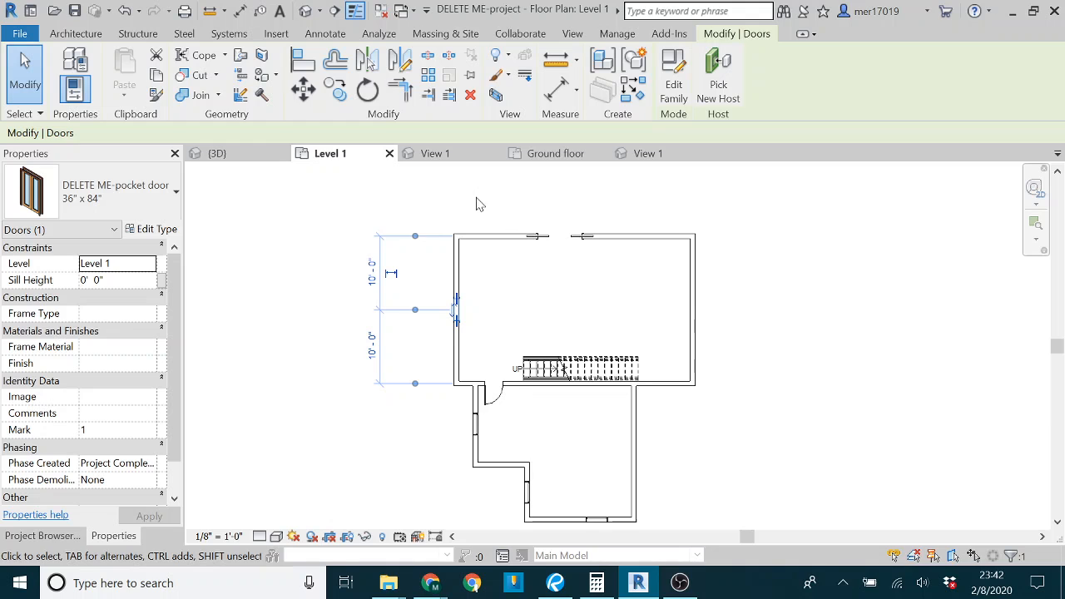
# Step: Switch to the pocket door family, look over its family types, and open its Ground floor plan
pyautogui.click(448, 157)
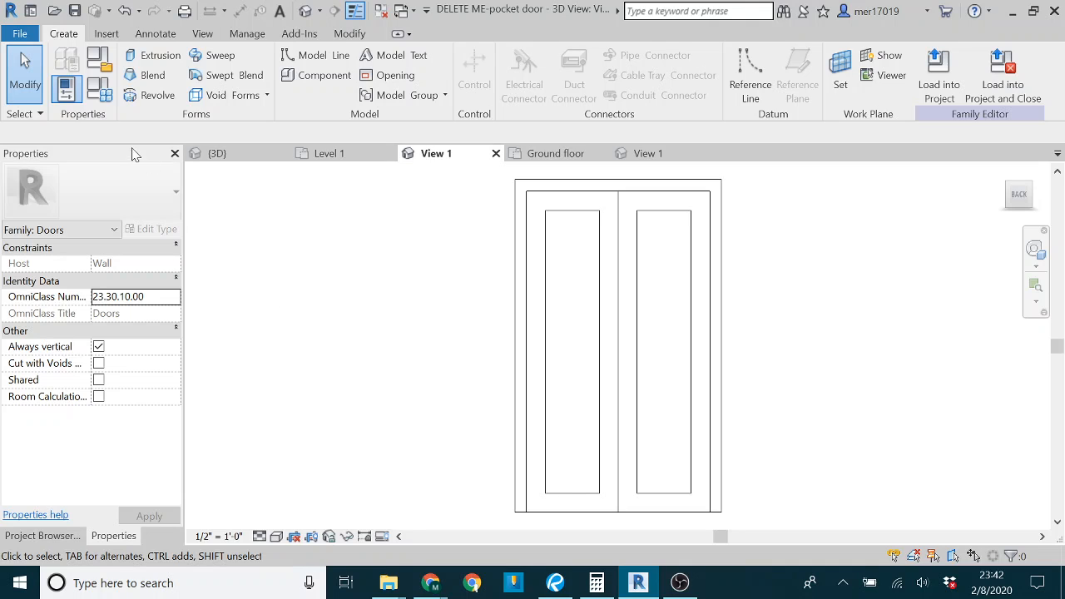
pyautogui.click(100, 94)
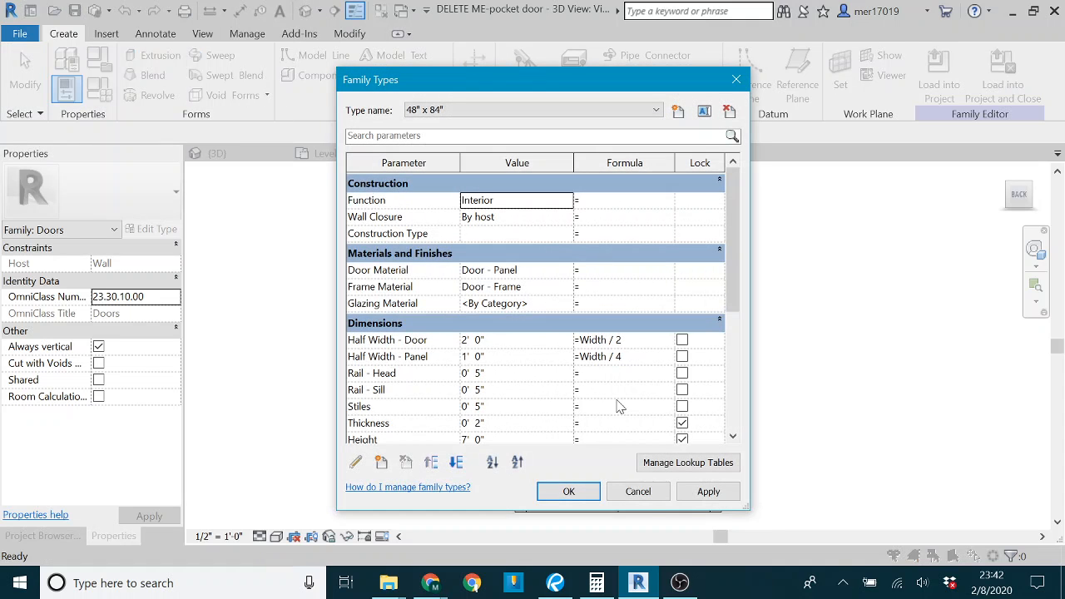
pyautogui.click(638, 492)
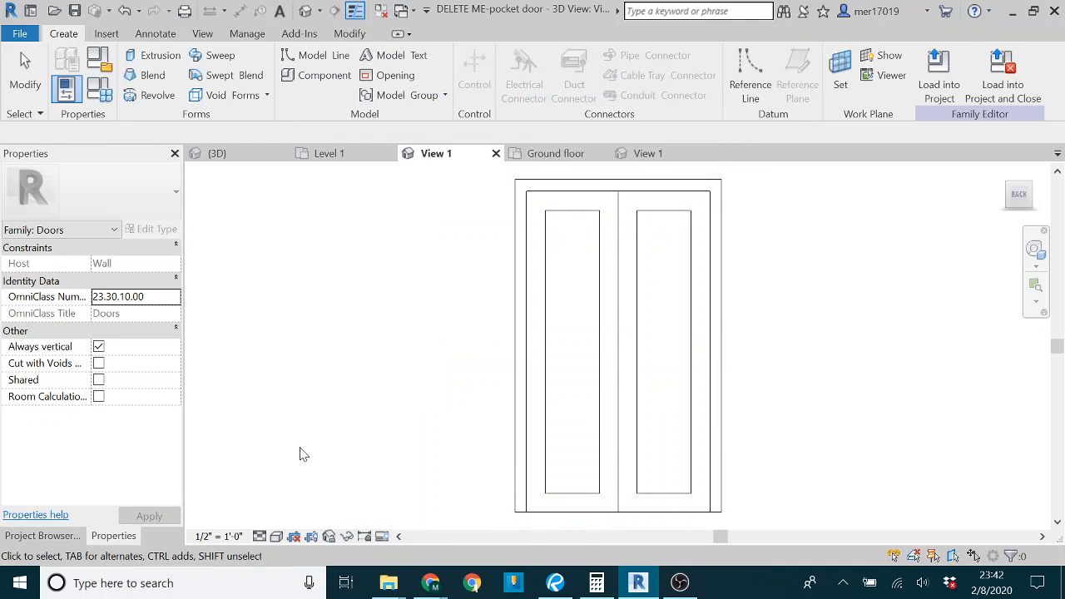
pyautogui.click(45, 535)
pyautogui.doubleClick(90, 201)
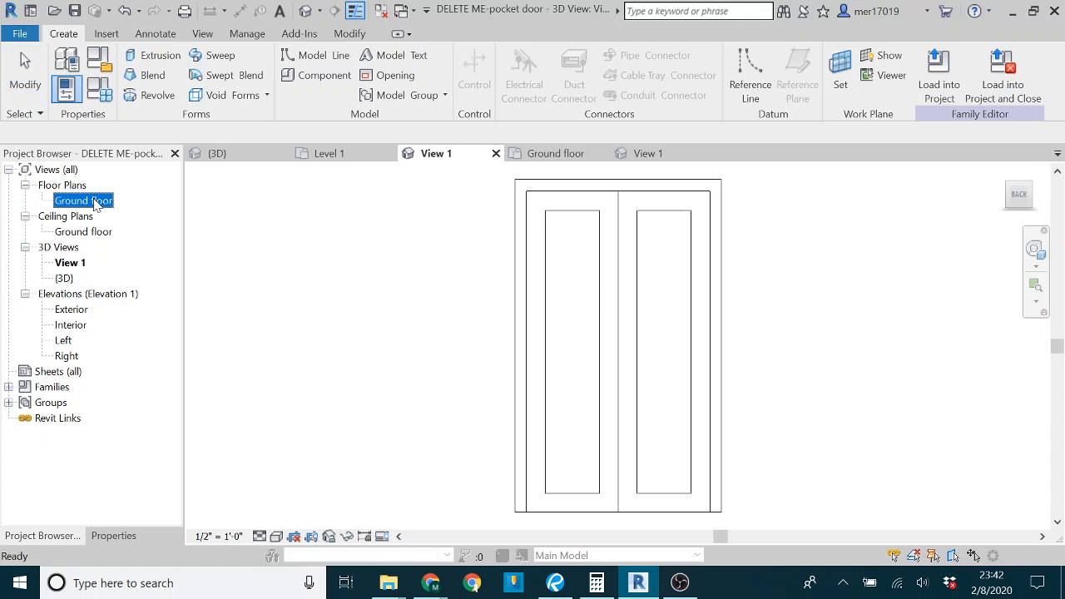
pyautogui.scroll(-1, 358, 420)
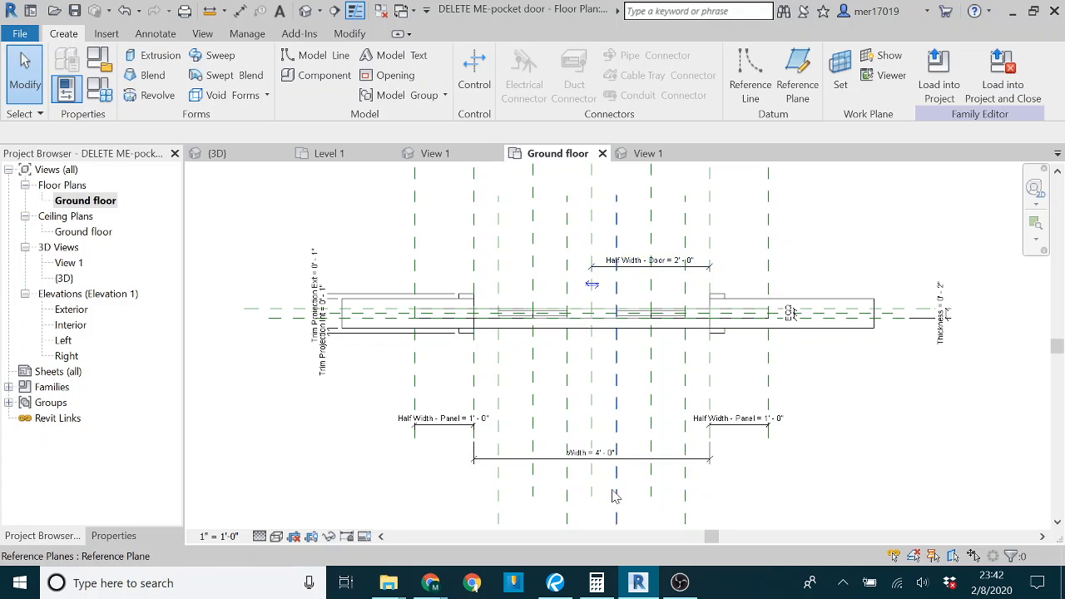
pyautogui.scroll(1, 638, 317)
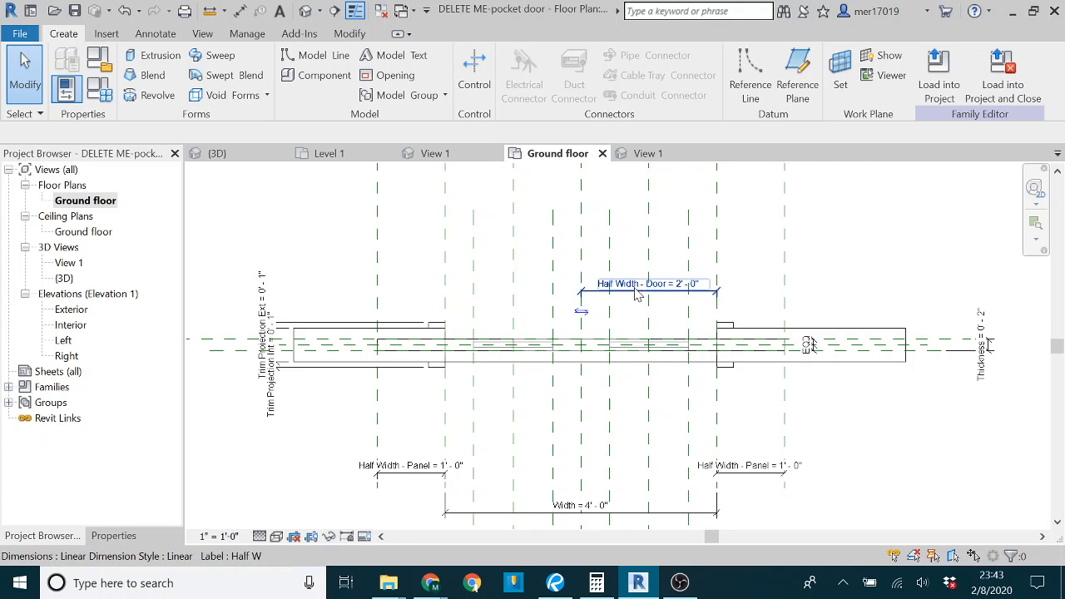
# Step: Create a new type named 36" x 84" in the pocket door family
pyautogui.click(100, 89)
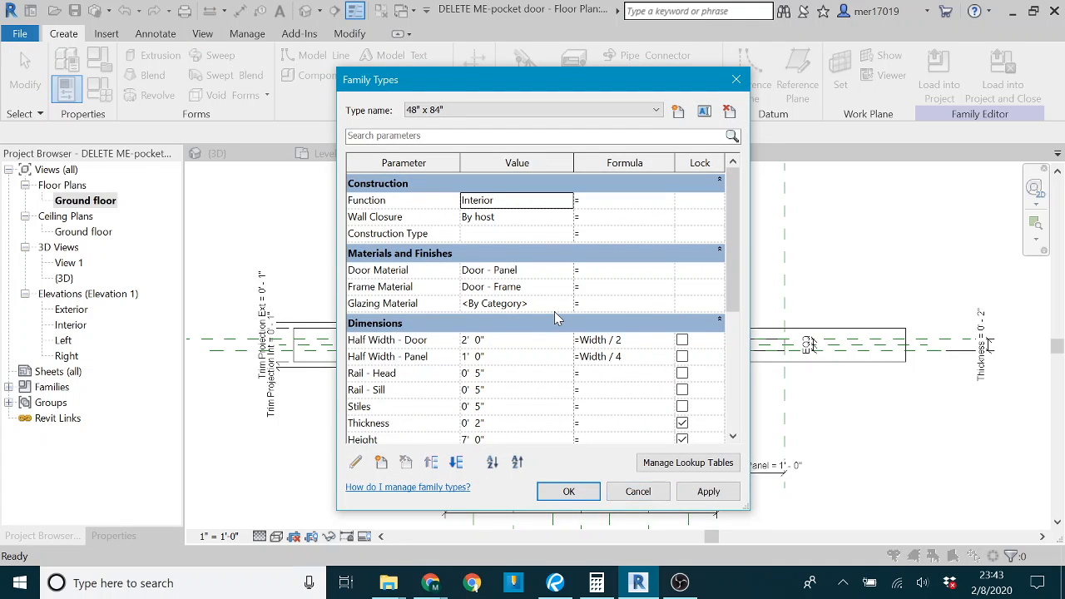
pyautogui.scroll(-3, 533, 329)
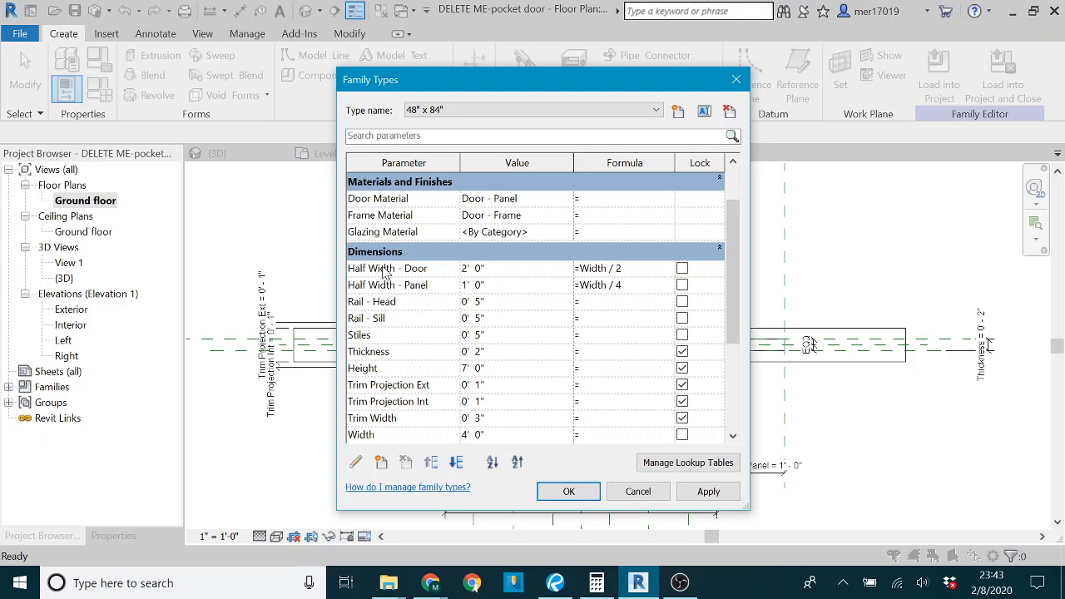
pyautogui.scroll(-1, 385, 272)
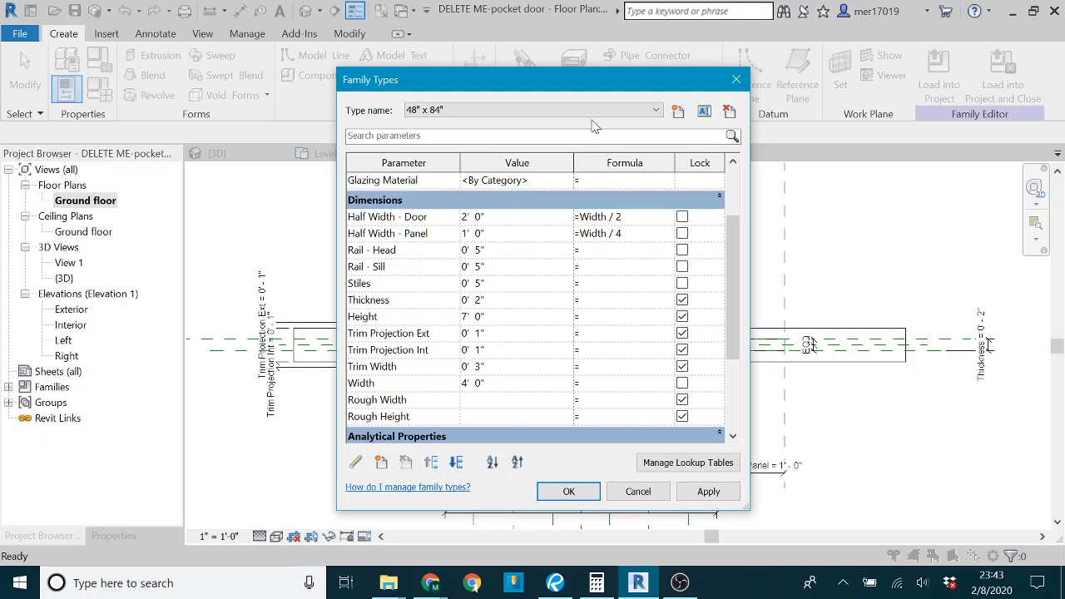
pyautogui.click(657, 111)
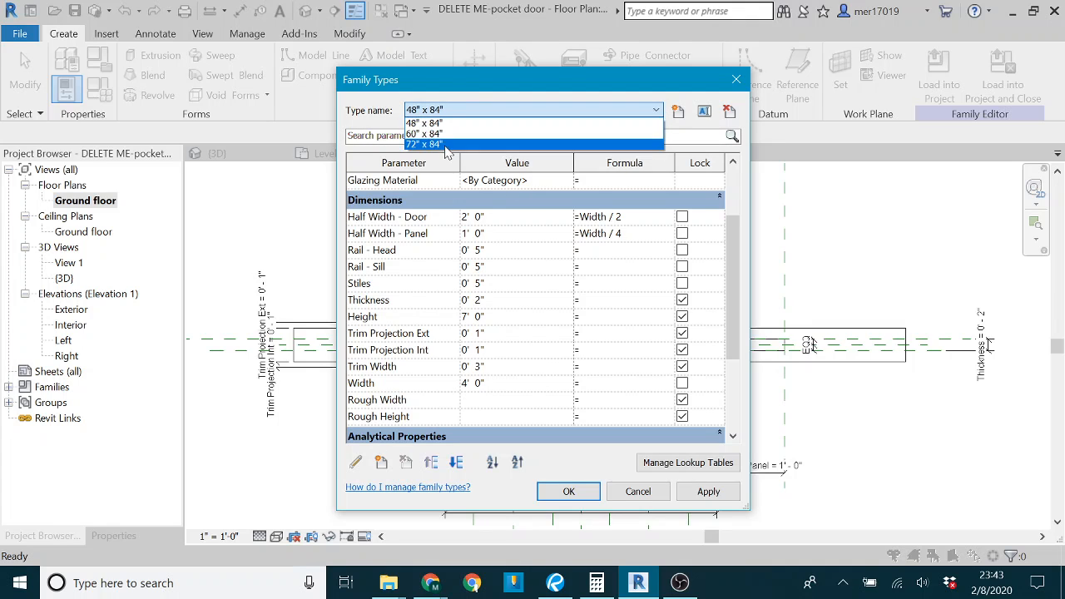
pyautogui.click(656, 113)
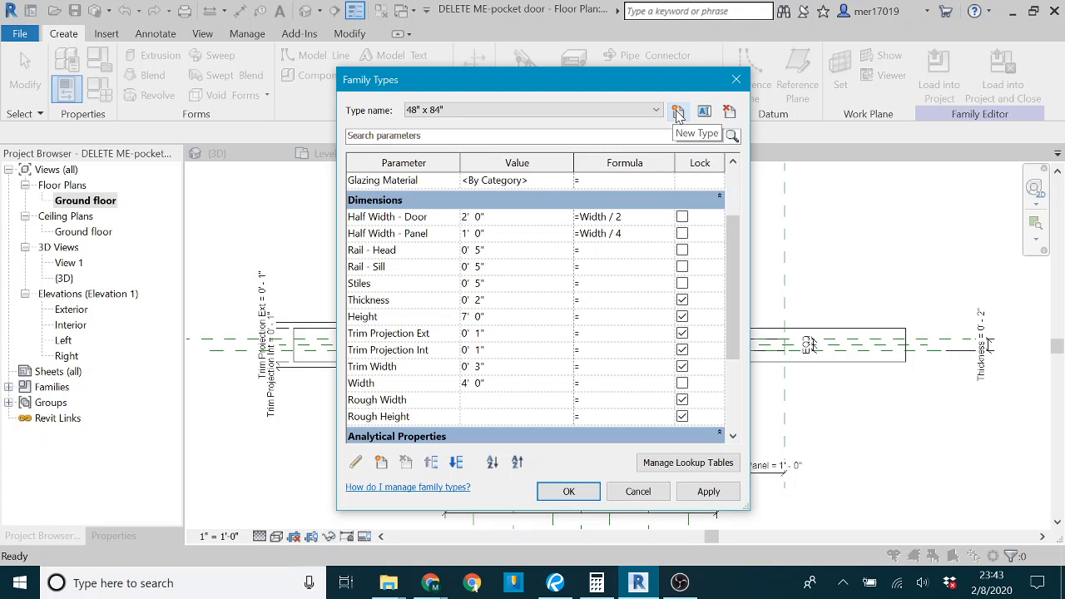
pyautogui.click(678, 113)
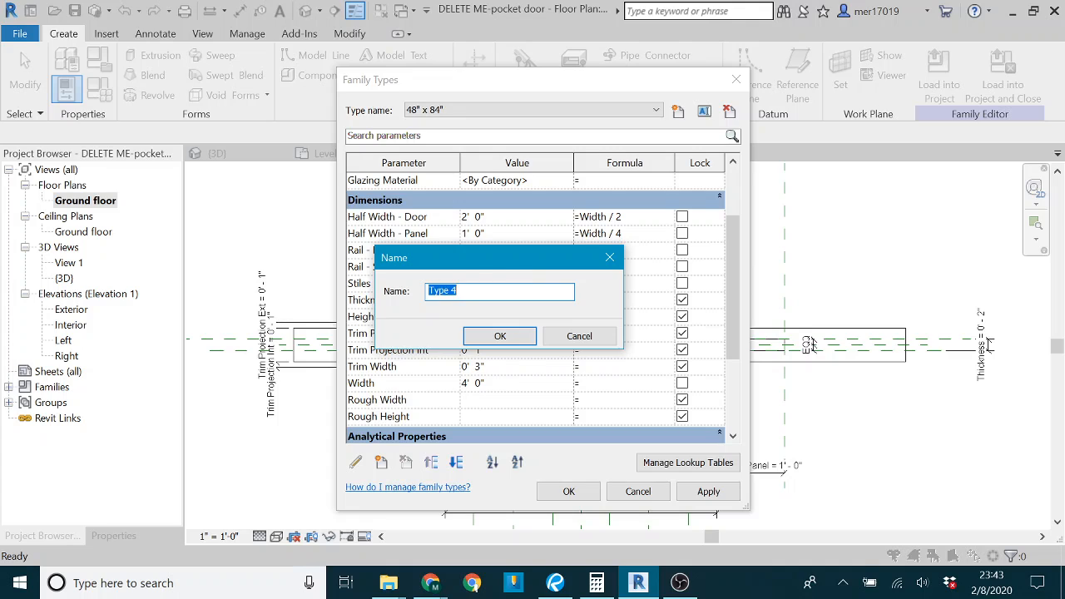
pyautogui.write('36')
pyautogui.write('" x 84"')
pyautogui.press('Return')
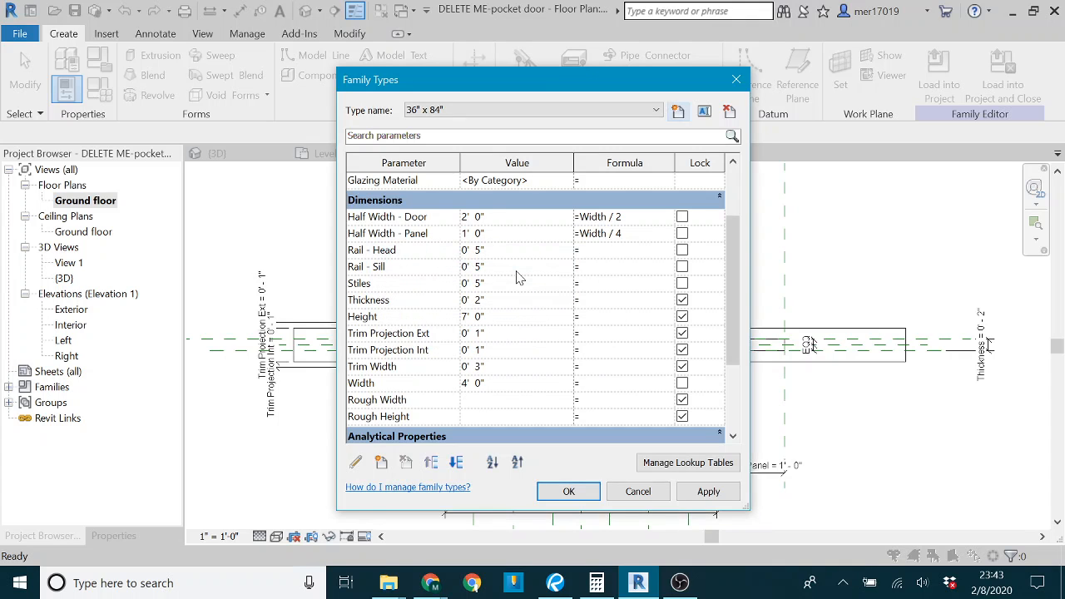
# Step: Set the Half Width - Door dimension of the 36" x 84" type to 1.5 feet
pyautogui.click(503, 200)
pyautogui.scroll(2, 499, 327)
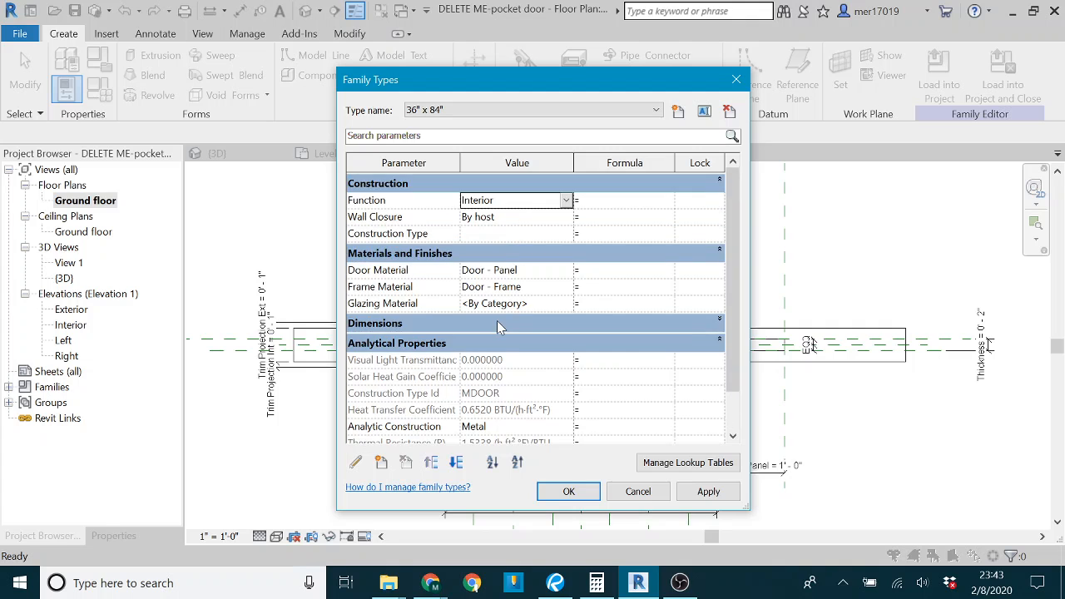
pyautogui.scroll(-2, 505, 287)
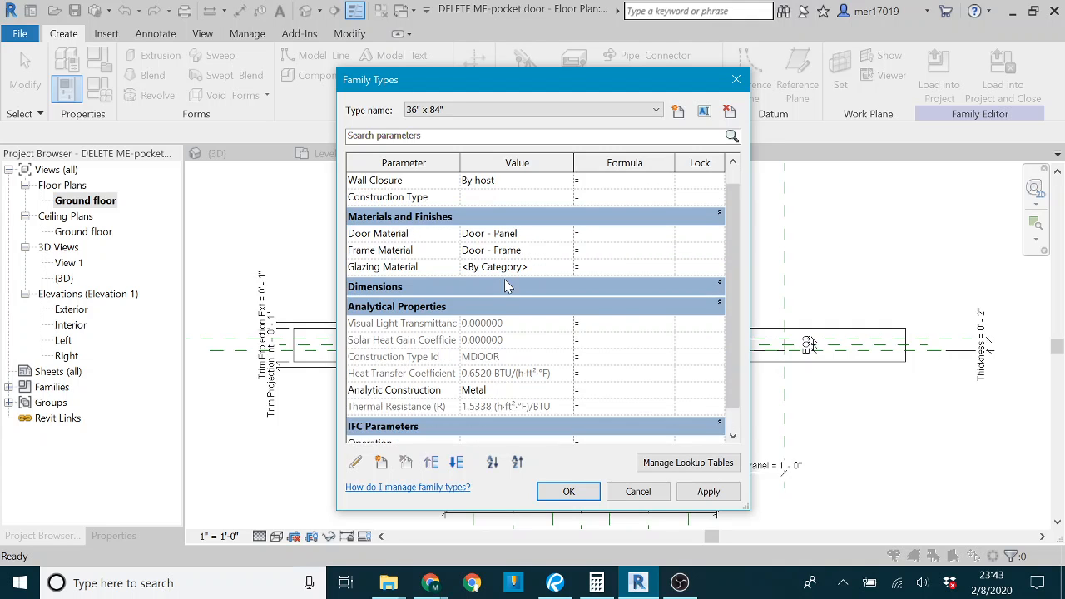
pyautogui.scroll(2, 505, 287)
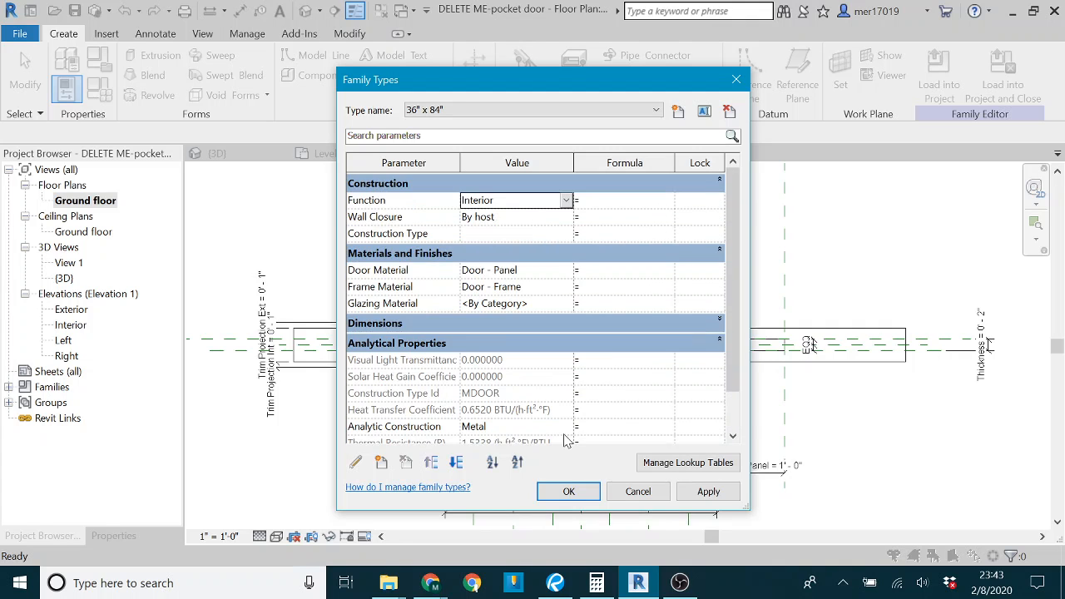
pyautogui.click(647, 327)
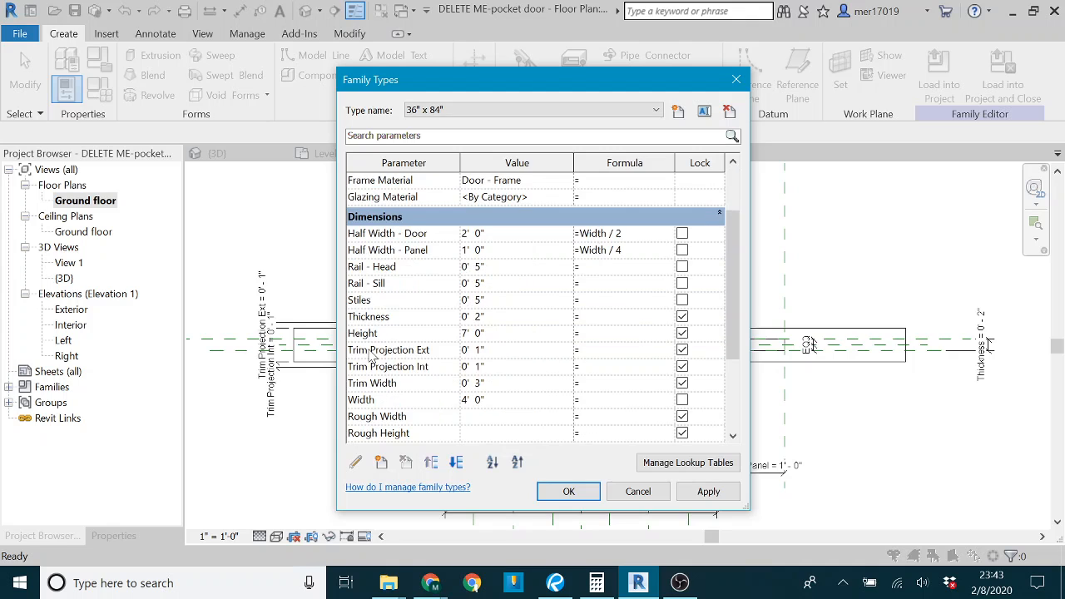
pyautogui.click(484, 235)
pyautogui.moveTo(480, 234); pyautogui.dragTo(441, 247)
pyautogui.write('1.5')
pyautogui.press('Tab')
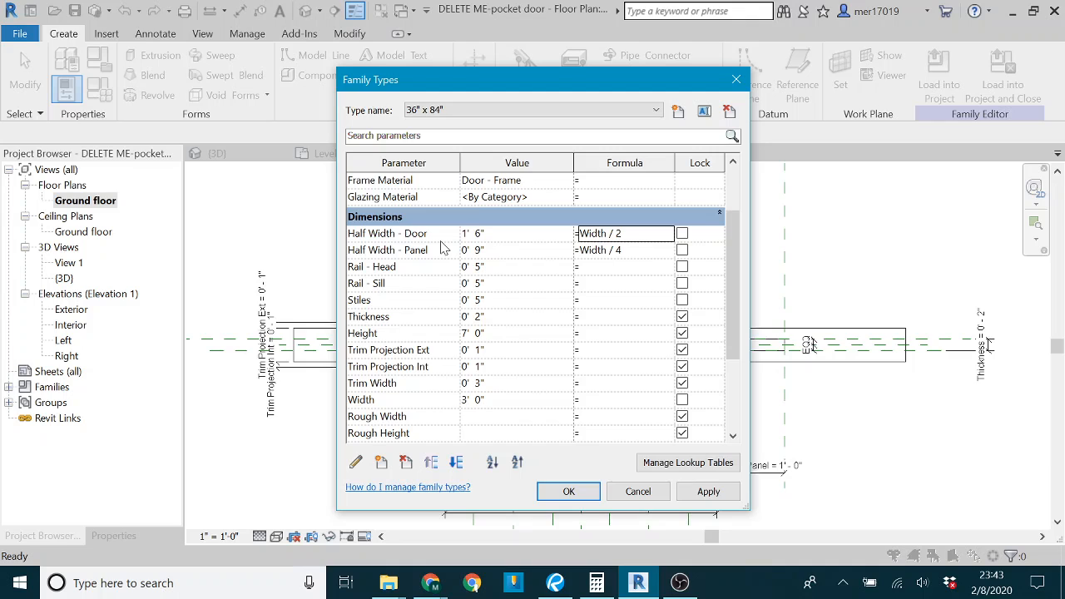
# Step: Check the list of family types and apply the 36" x 84" type's dimensions to the door family
pyautogui.click(657, 111)
pyautogui.click(658, 112)
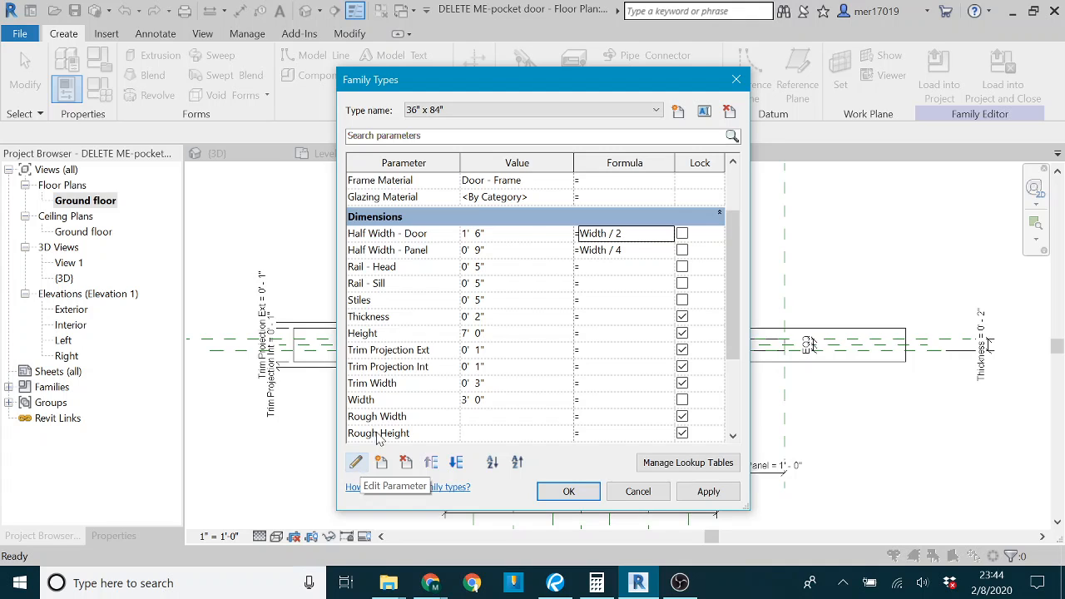
pyautogui.click(408, 239)
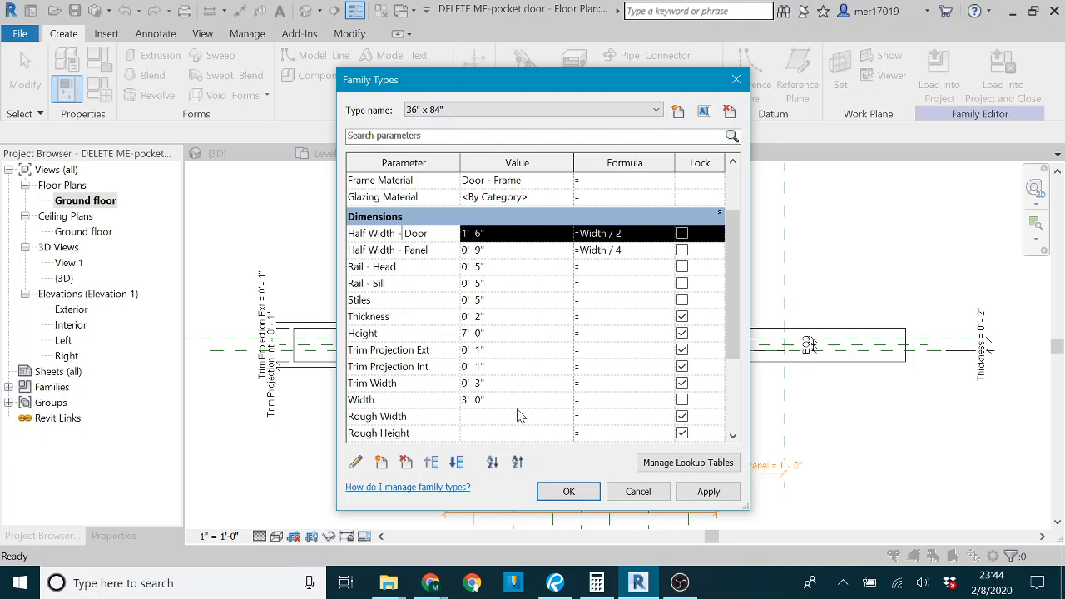
pyautogui.click(689, 496)
pyautogui.click(568, 492)
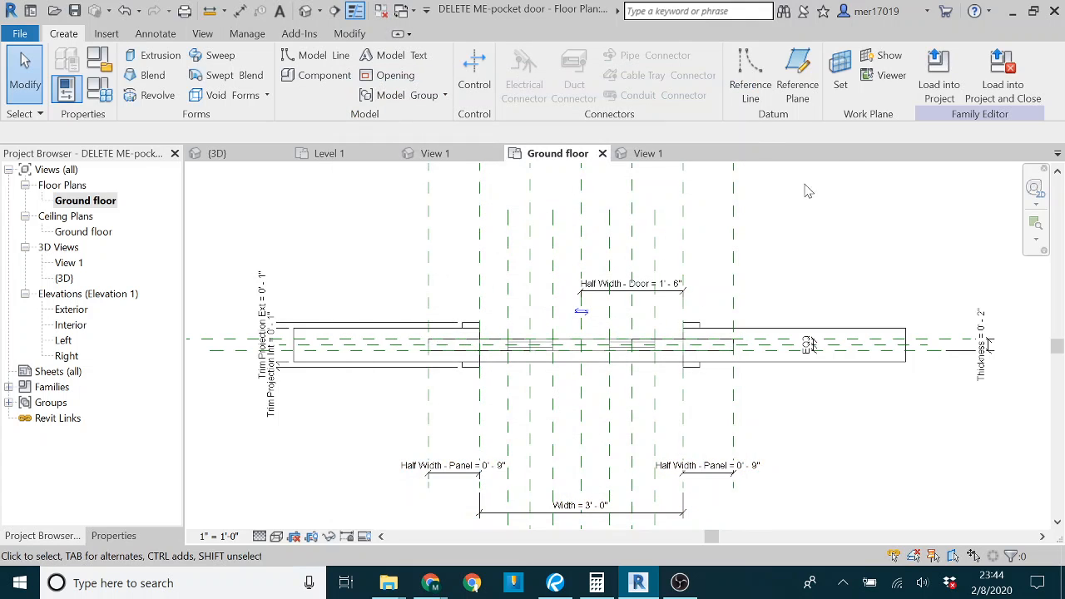
# Step: Load the pocket door family into DELETE ME-project.rvt, overwriting the existing version and its parameter values
pyautogui.click(935, 80)
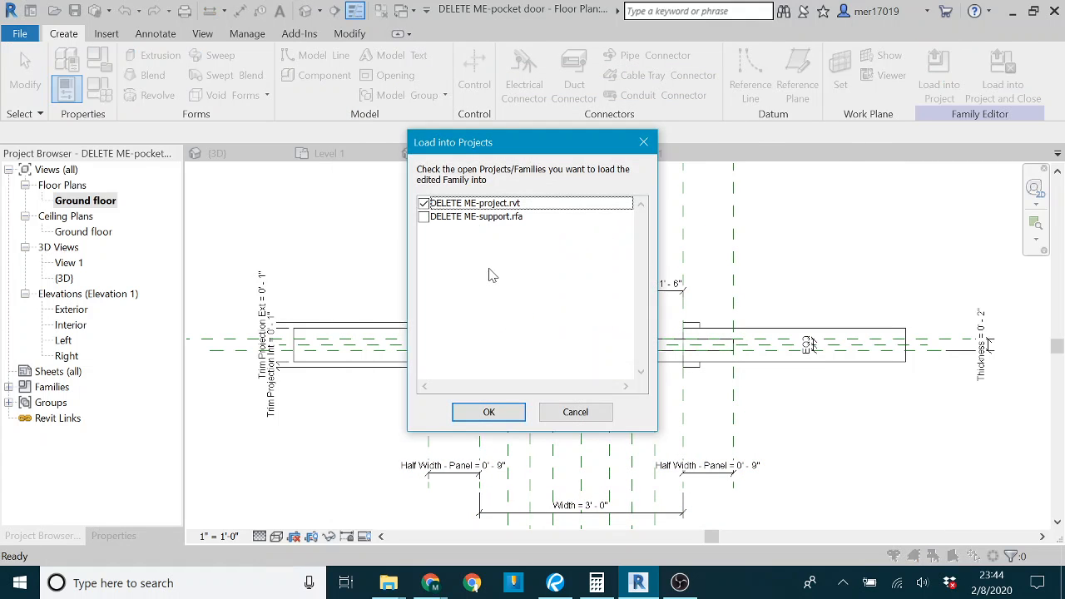
pyautogui.click(489, 412)
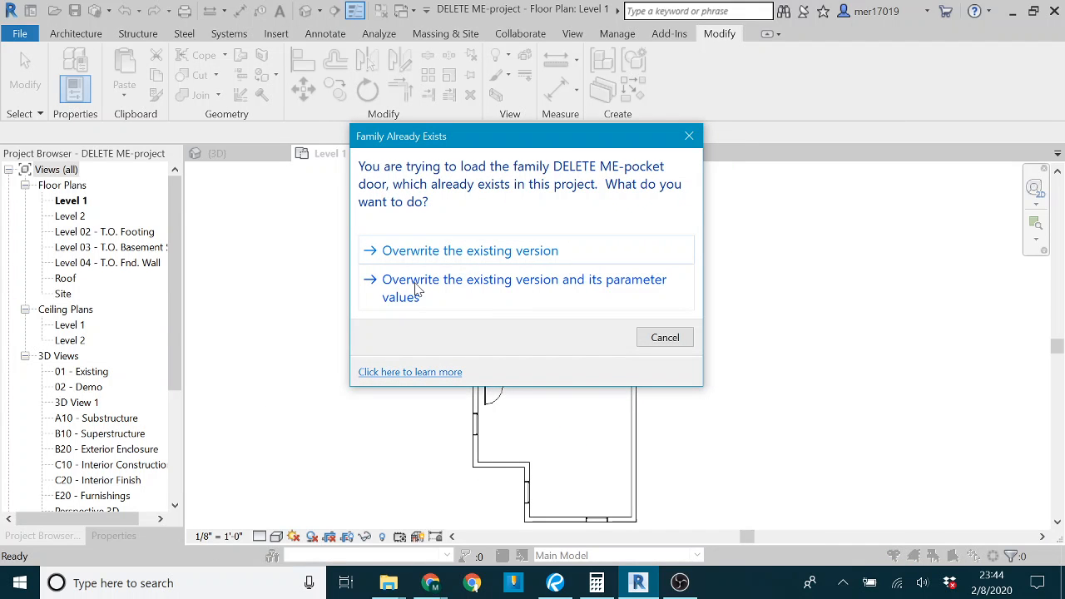
pyautogui.click(419, 288)
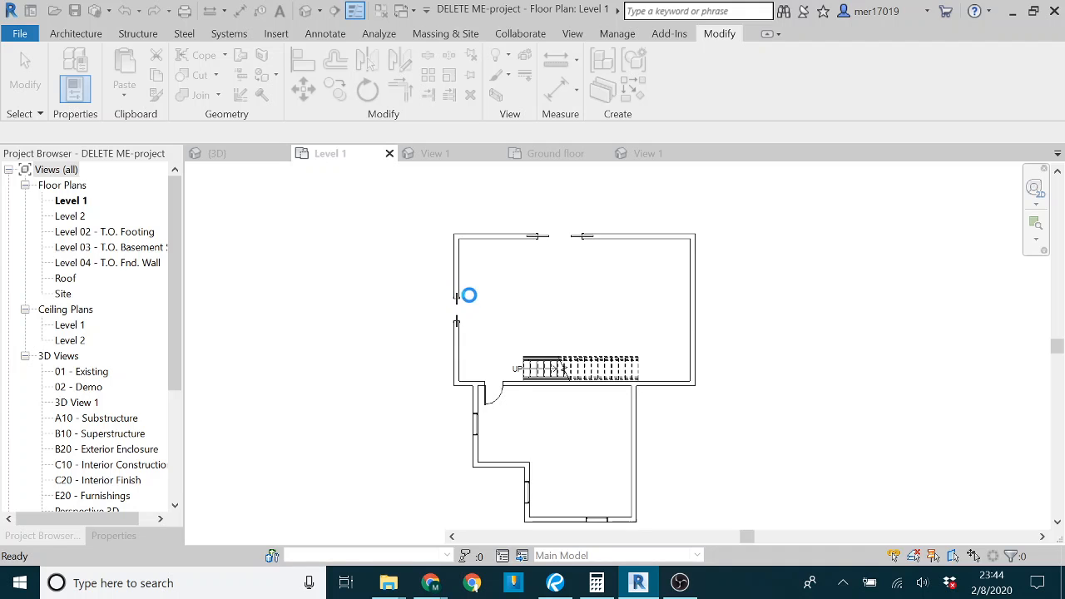
# Step: Check the types available for the pocket door in Level 1's west wall and view the door from the left in 3D
pyautogui.click(460, 319)
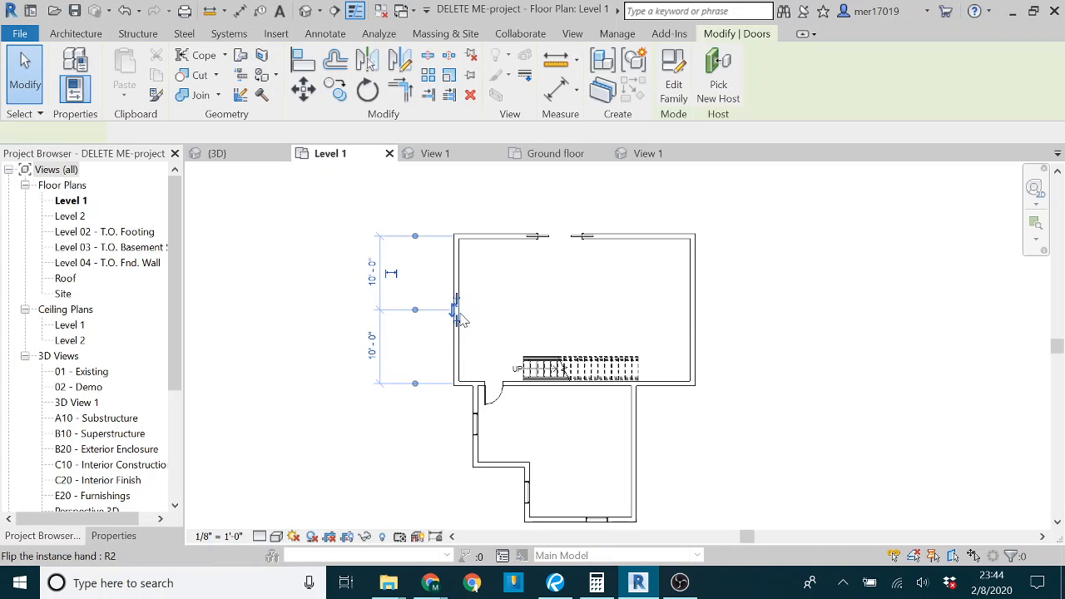
pyautogui.click(114, 536)
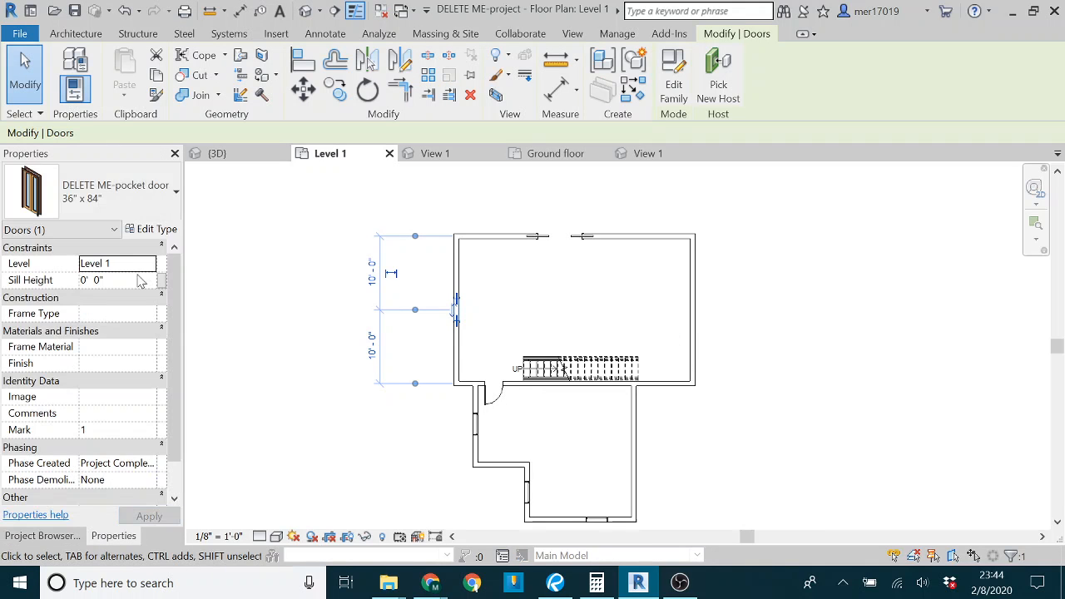
pyautogui.click(151, 212)
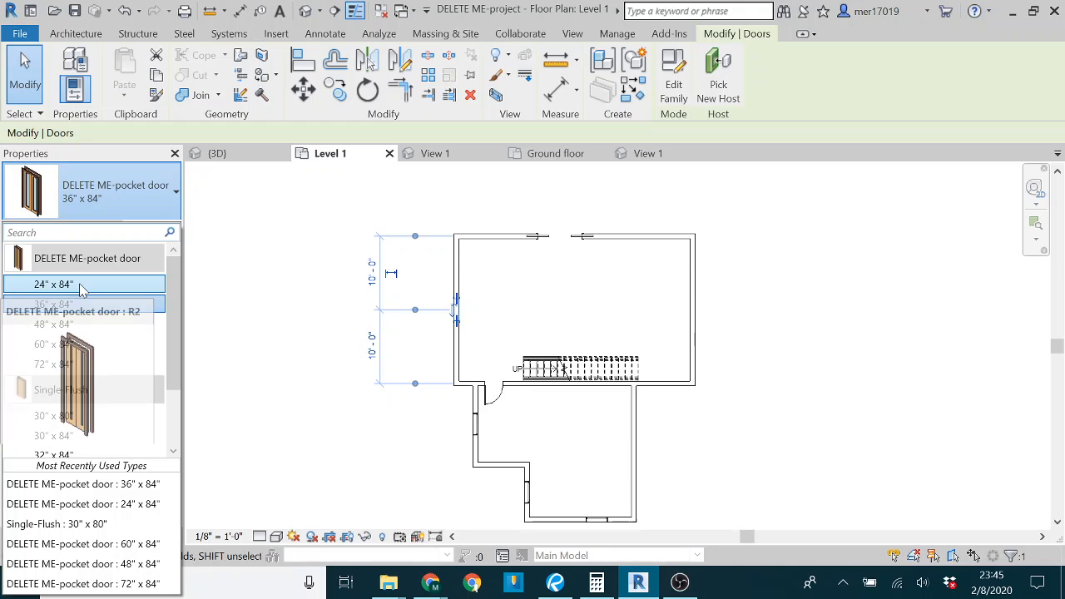
pyautogui.moveTo(107, 311)
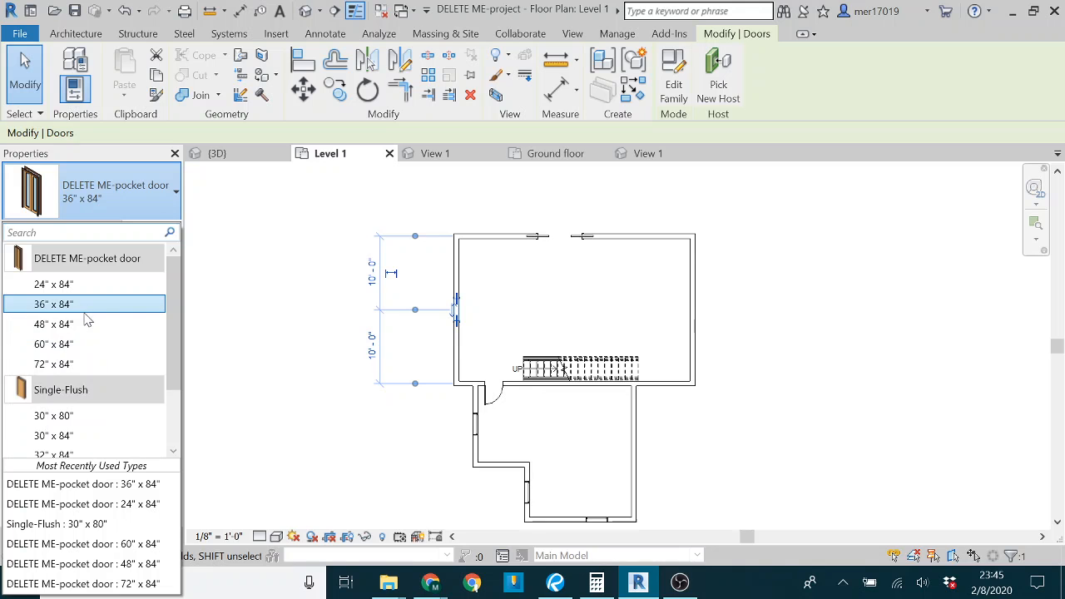
pyautogui.click(254, 158)
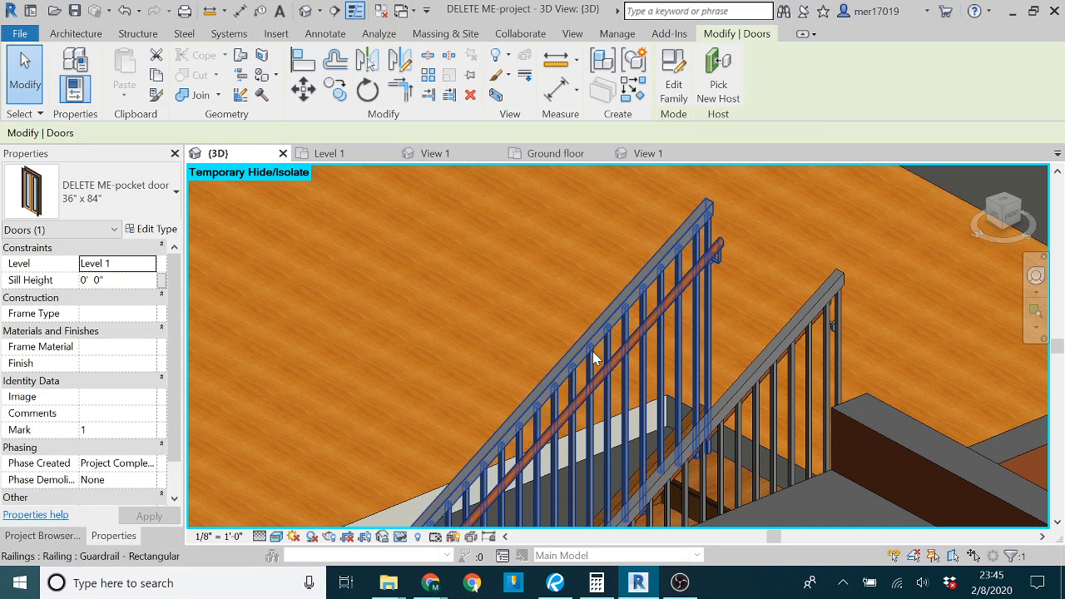
pyautogui.click(992, 218)
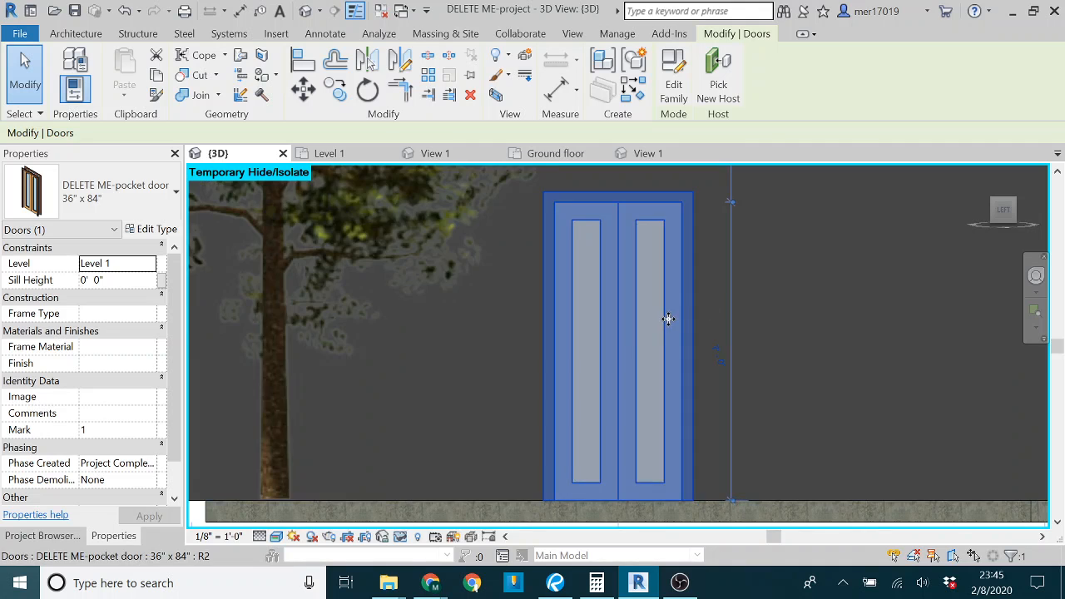
# Step: Try the 48" x 84" type on the selected pocket door, and return it to the 36" x 84" type
pyautogui.click(108, 207)
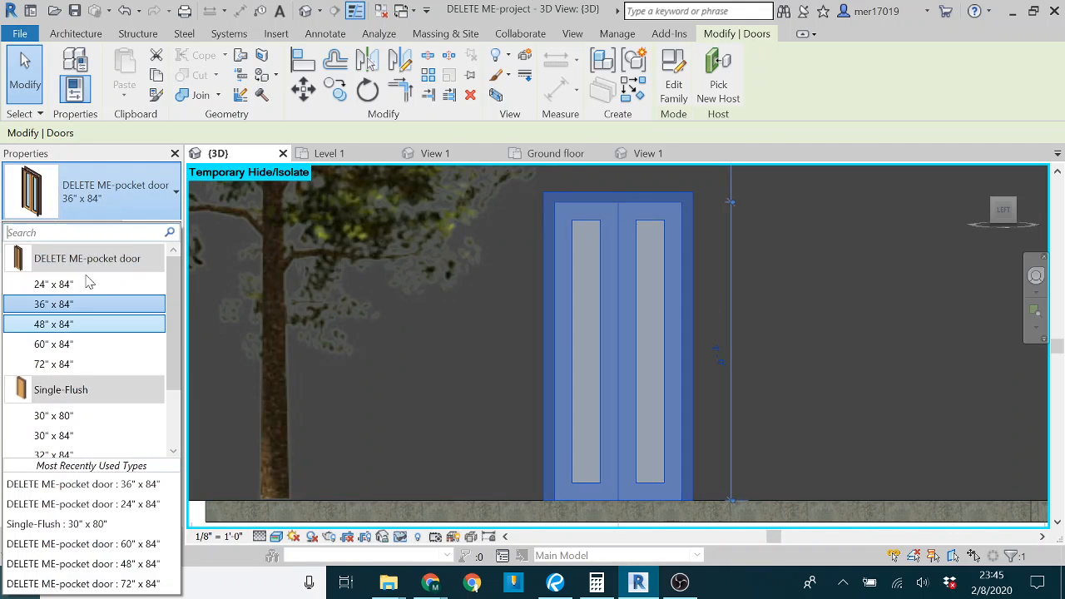
pyautogui.click(67, 324)
pyautogui.click(165, 191)
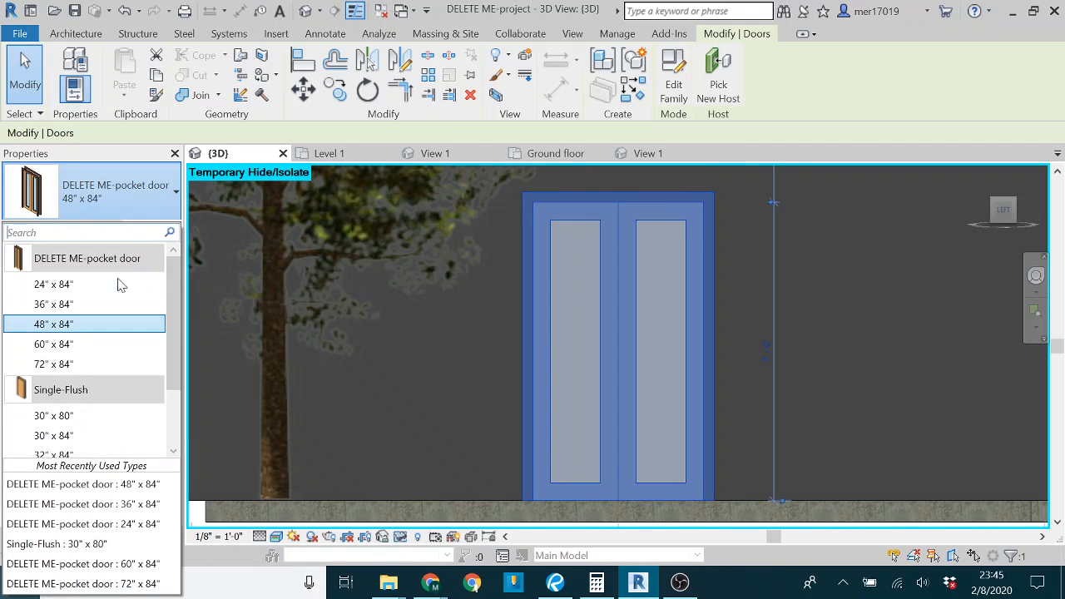
pyautogui.click(82, 305)
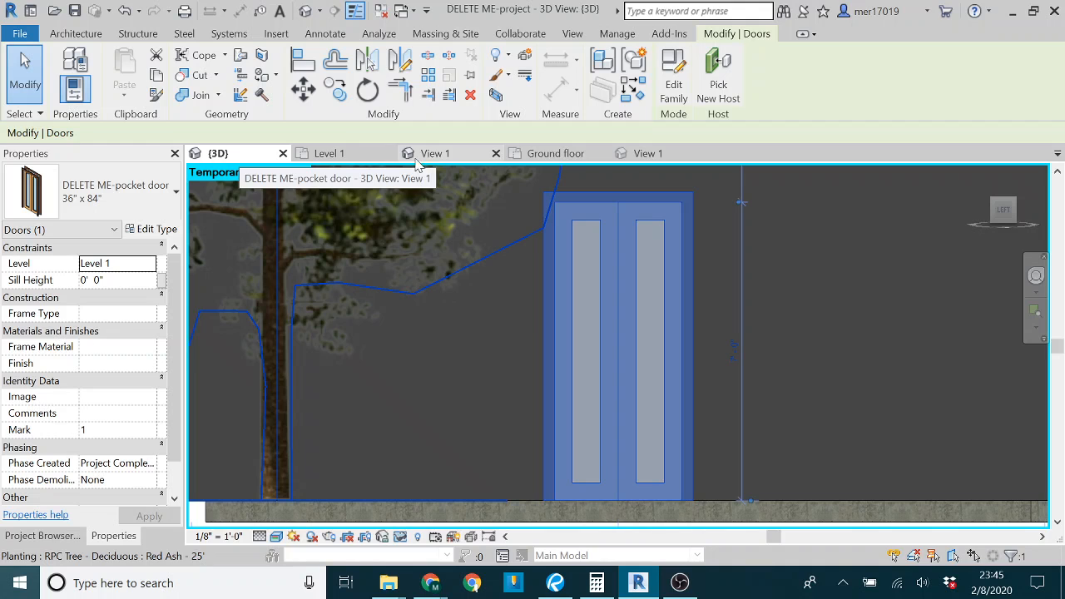
# Step: Examine the building in the 3D view, focusing on the upper end of the stair handrail and its support bracket
pyautogui.click(347, 156)
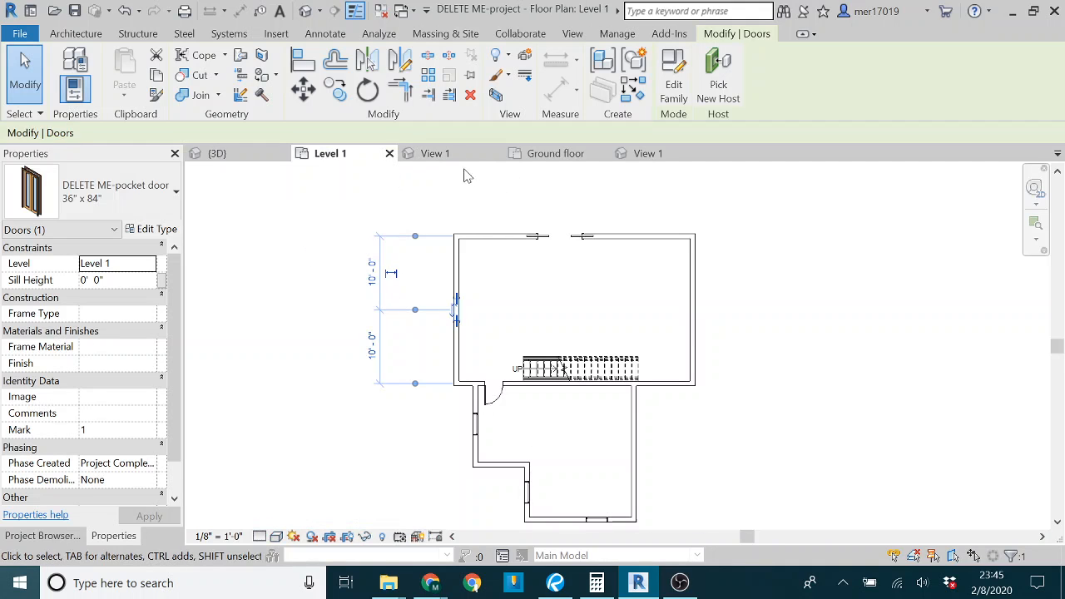
pyautogui.click(441, 157)
pyautogui.click(249, 157)
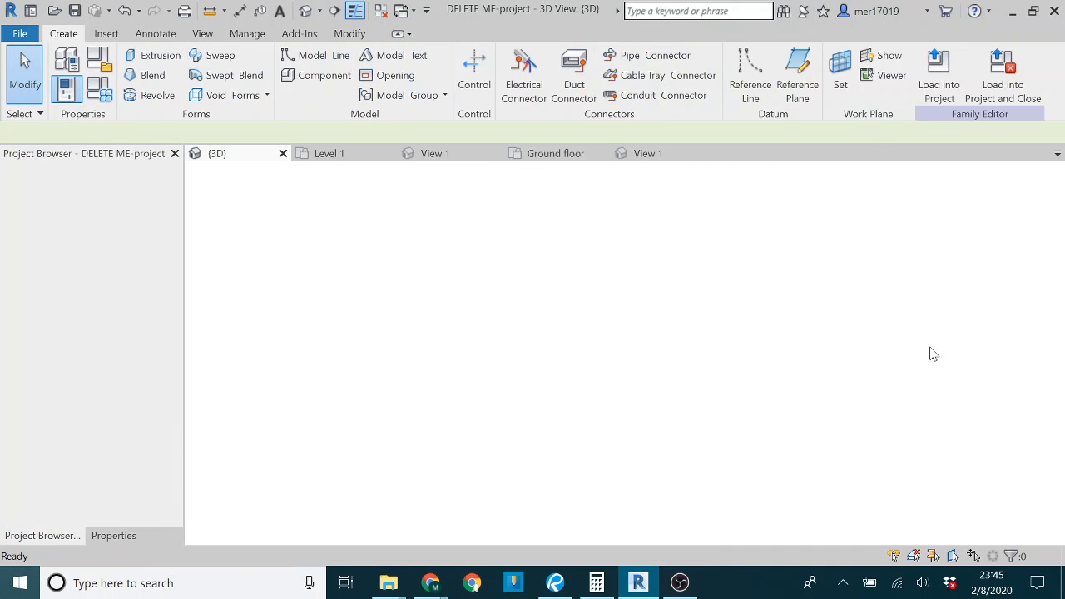
pyautogui.scroll(-4, 671, 383)
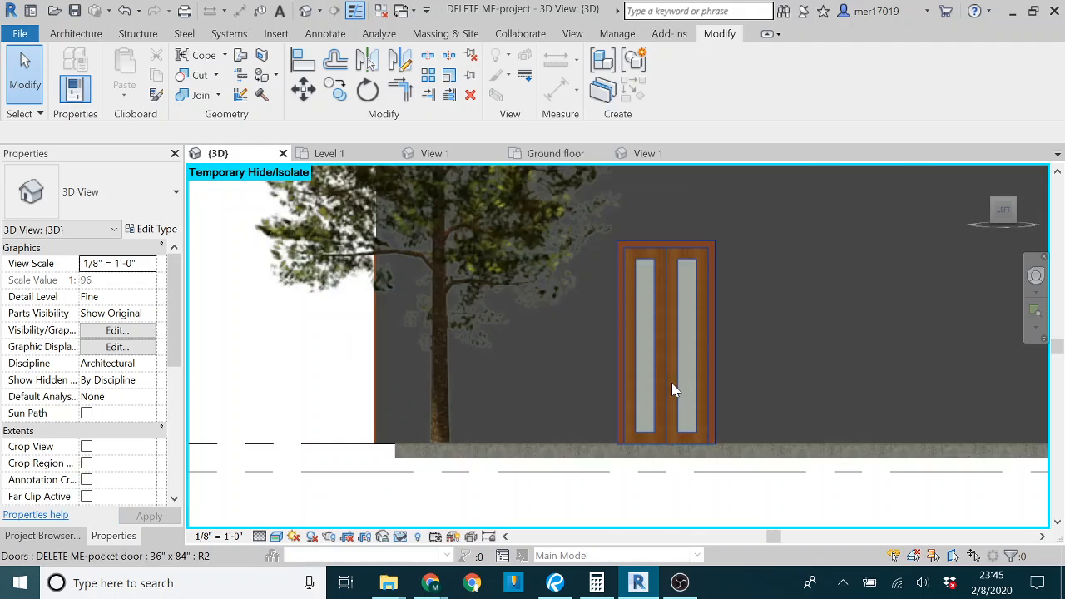
pyautogui.keyDown('shift'); pyautogui.moveTo(790, 356); pyautogui.dragTo(764, 327, button='middle'); pyautogui.keyUp('shift')
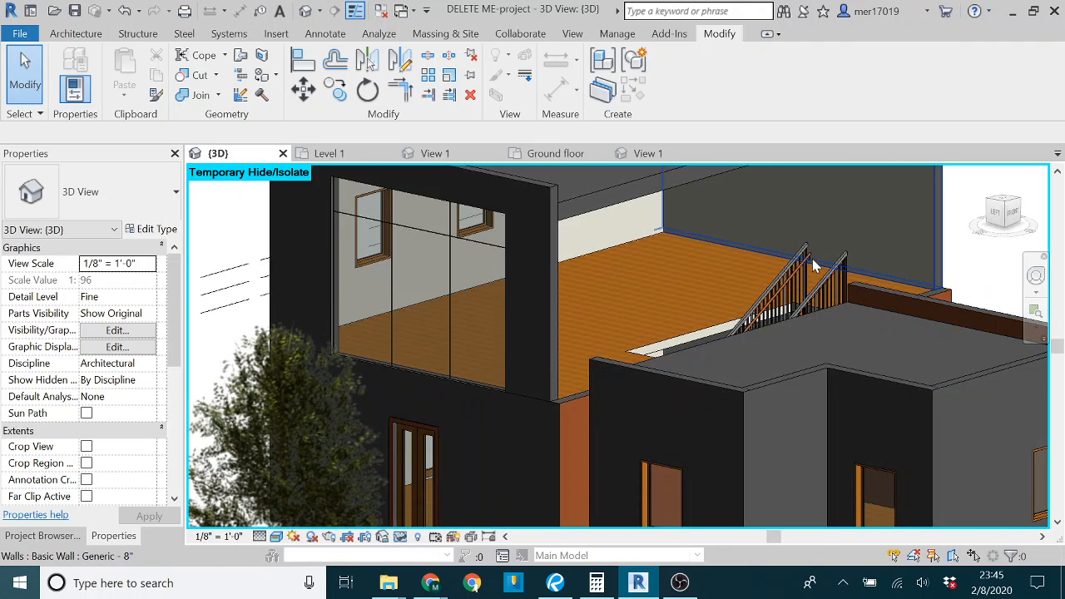
pyautogui.scroll(5, 813, 256)
pyautogui.scroll(3, 807, 266)
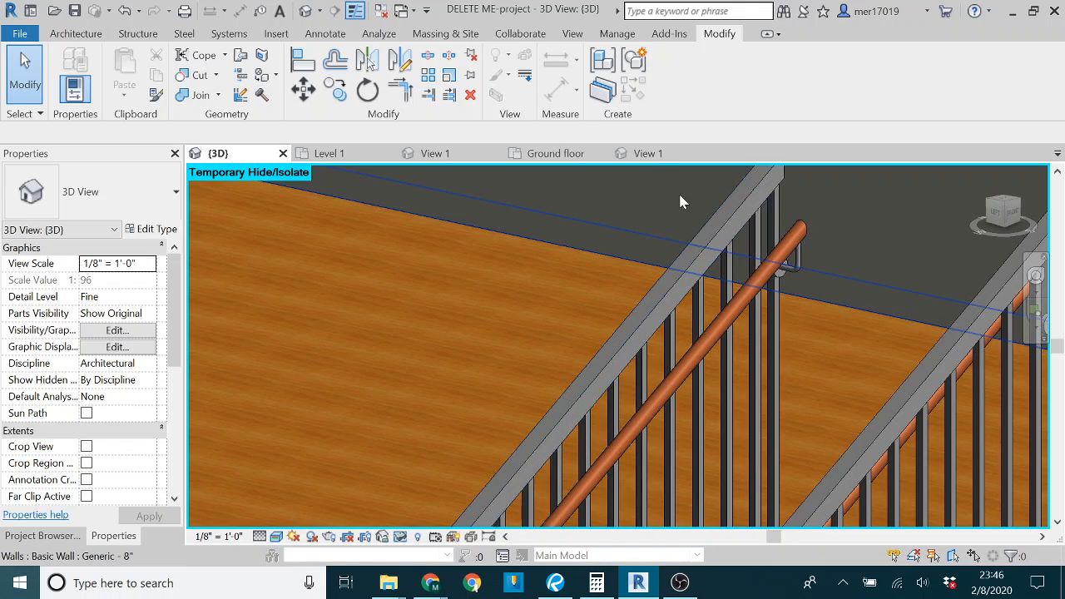
# Step: Look through the open support, door and project views, and inspect the properties of the handrail's upper support bracket
pyautogui.click(651, 158)
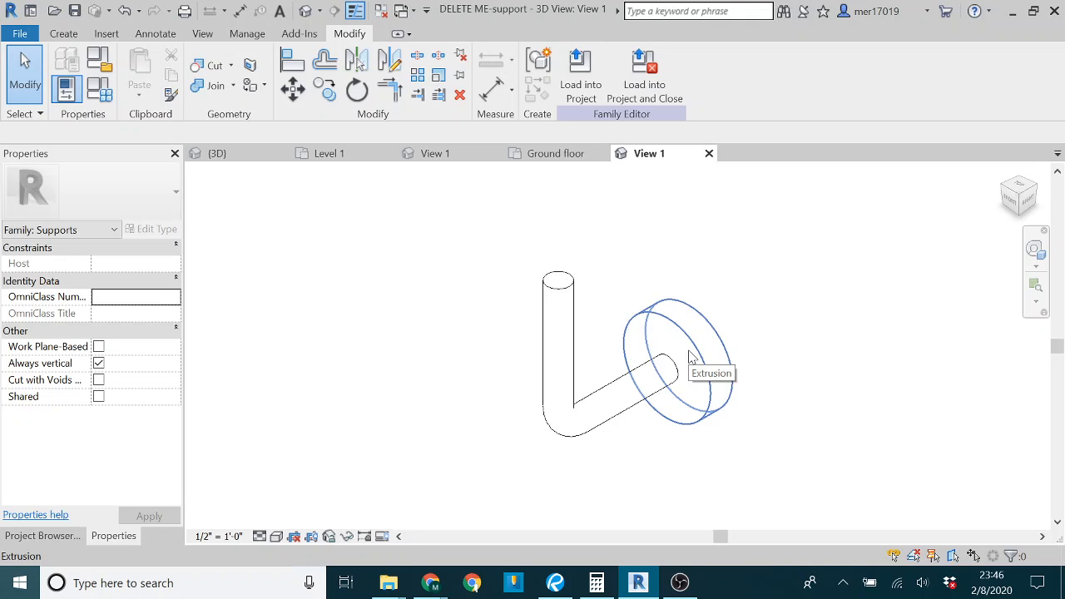
pyautogui.click(431, 153)
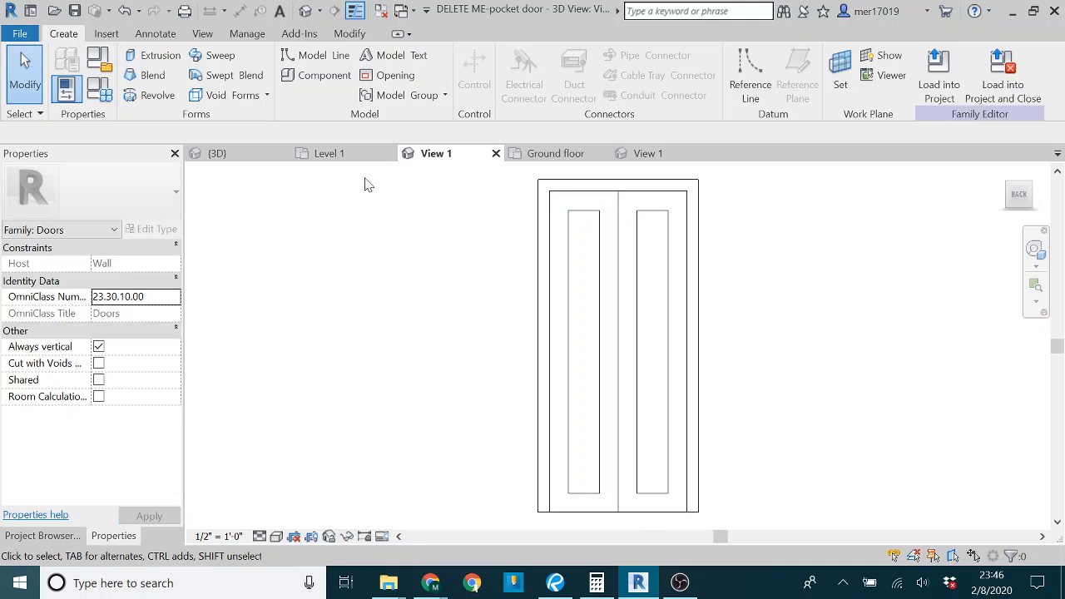
pyautogui.click(333, 153)
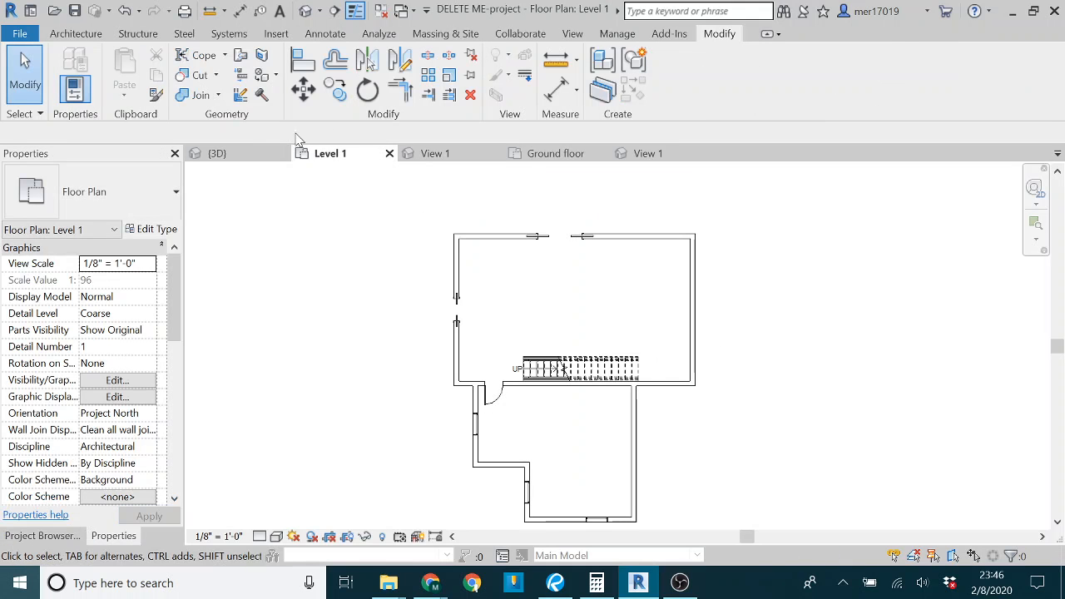
pyautogui.click(217, 153)
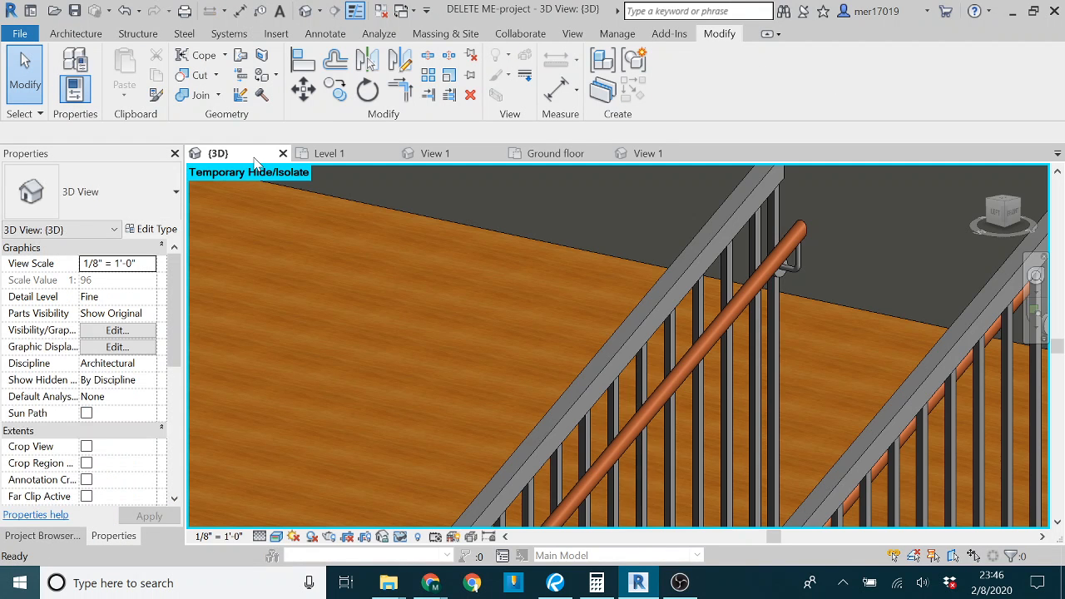
pyautogui.press('Tab')
pyautogui.click(794, 275)
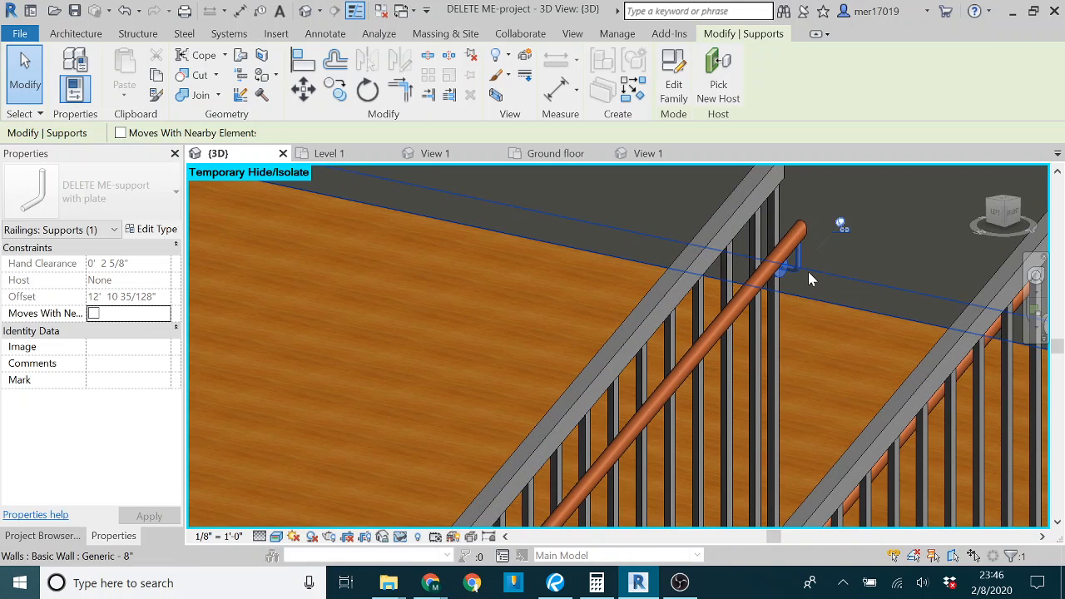
pyautogui.press('Escape')
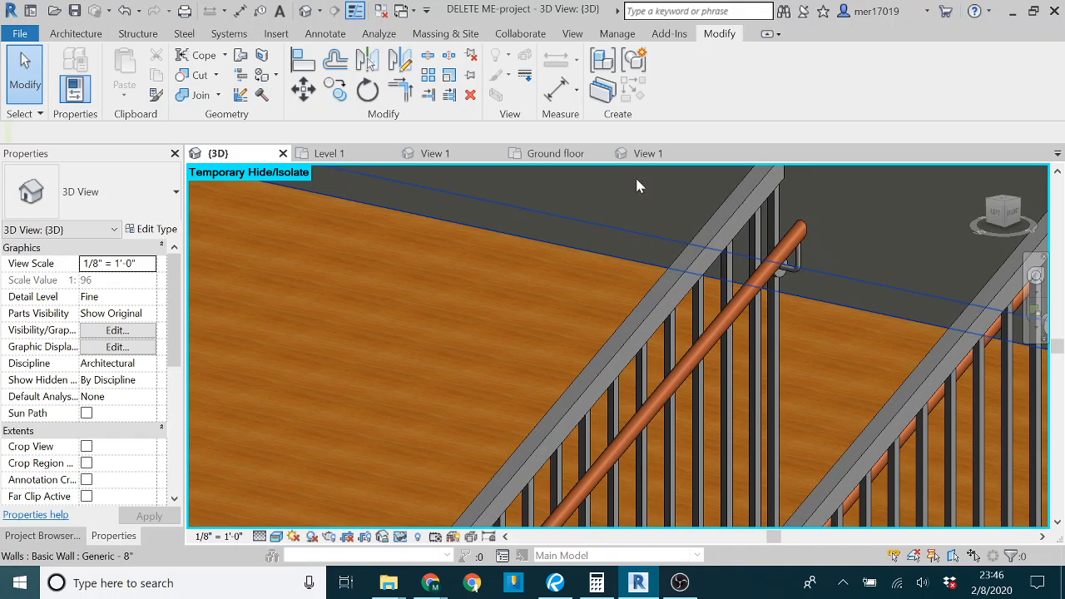
# Step: In the support family, inspect the family parameter linked to the round plate extrusion's Visible property and the options for creating a new one
pyautogui.click(648, 153)
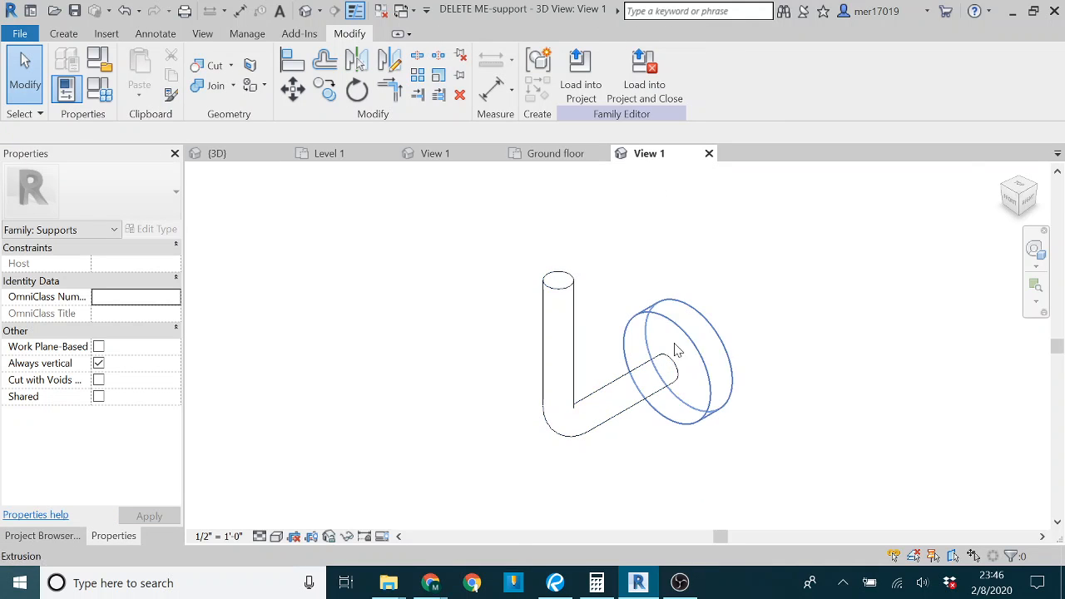
pyautogui.click(678, 333)
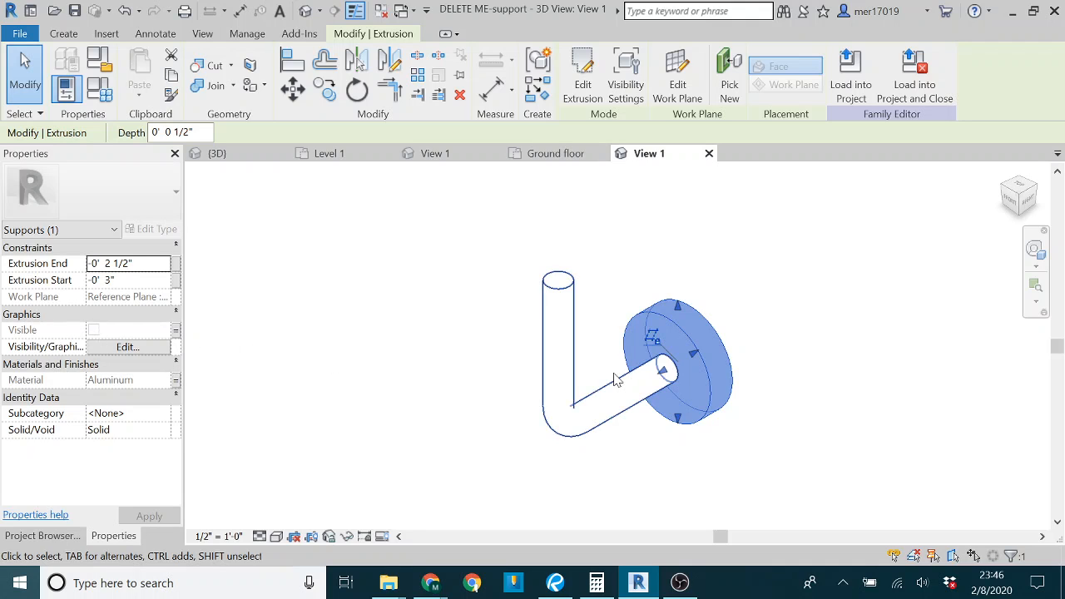
pyautogui.click(175, 332)
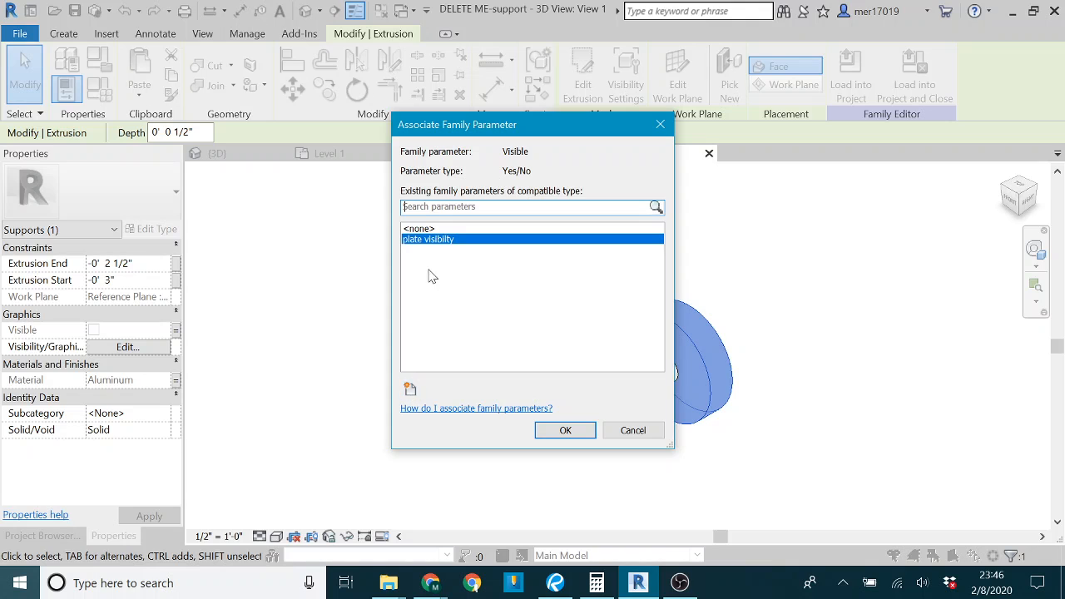
pyautogui.click(410, 387)
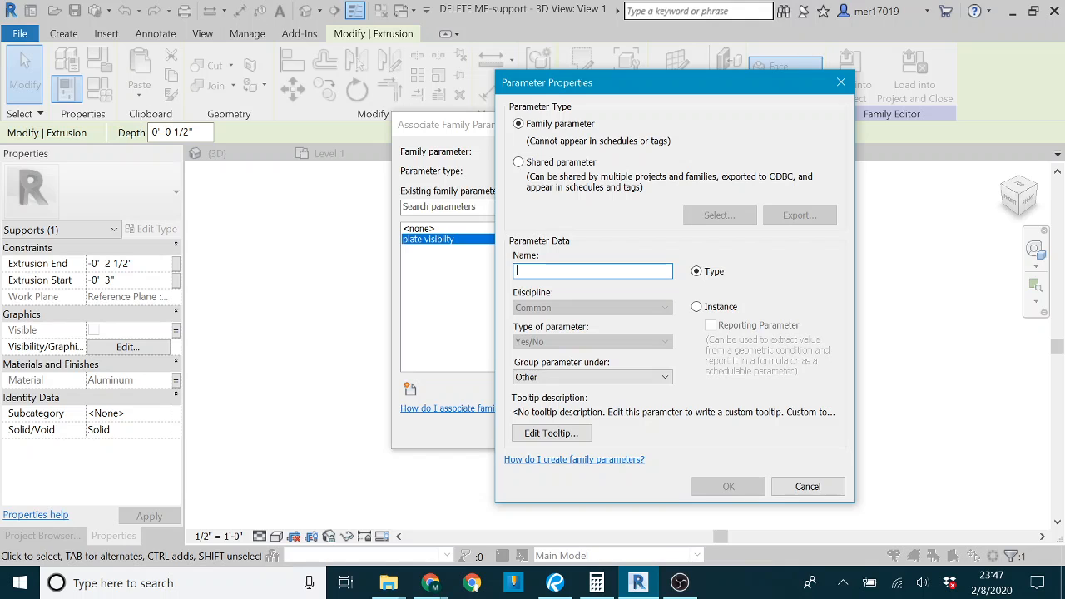
pyautogui.click(779, 486)
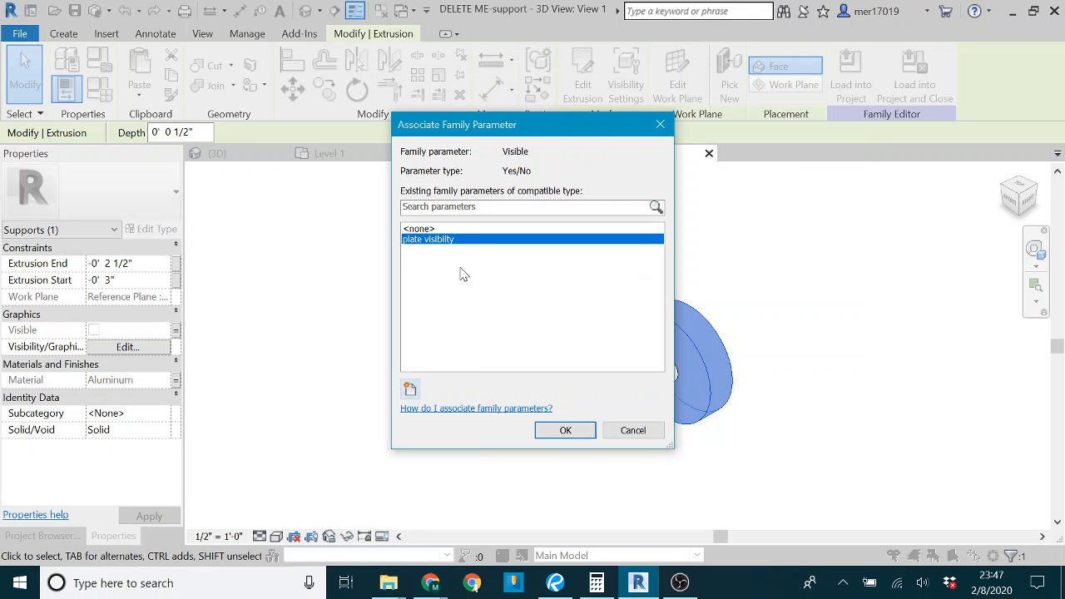
pyautogui.click(631, 430)
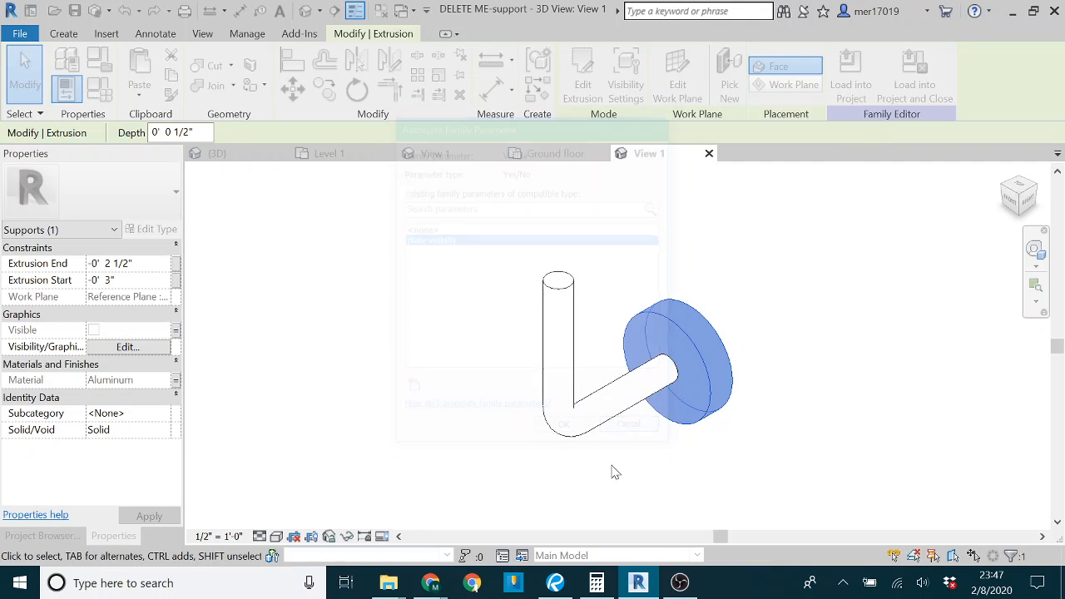
# Step: Create a type named "without plate" in the support family with plate visibility off
pyautogui.click(99, 86)
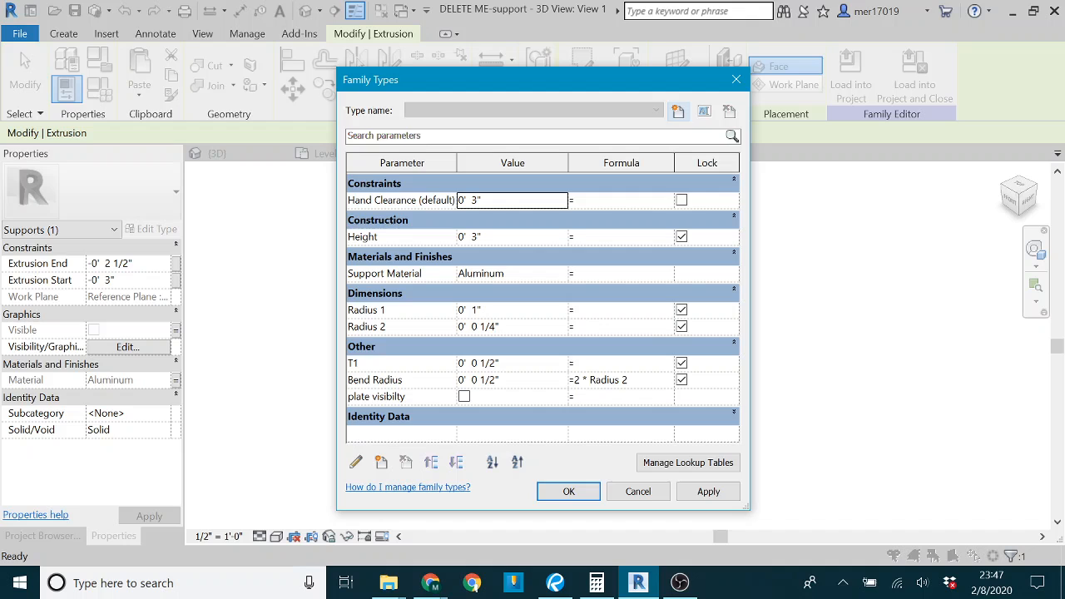
pyautogui.click(677, 112)
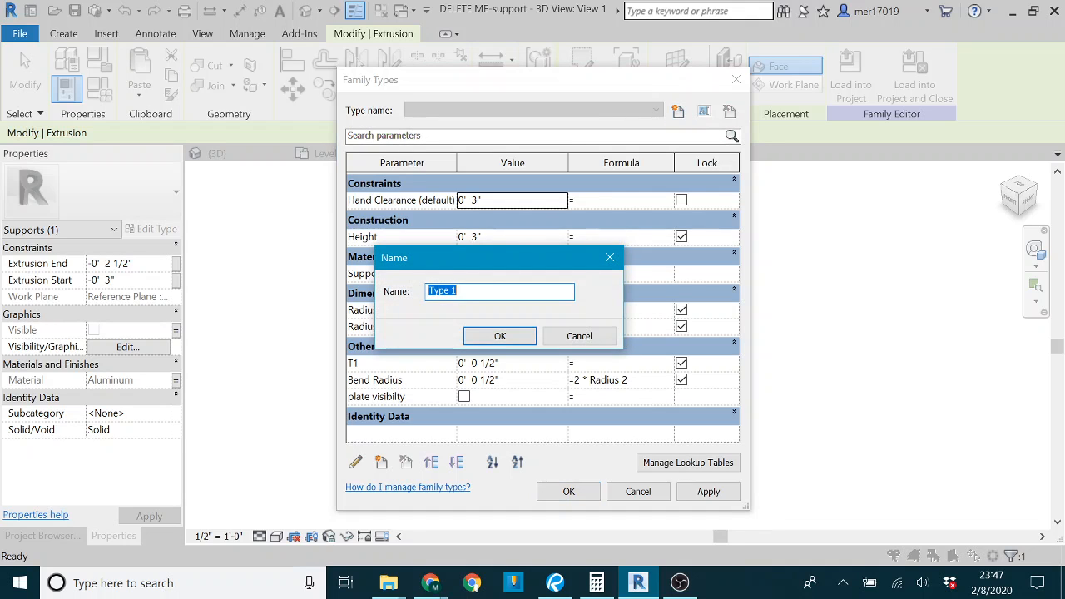
pyautogui.write('without plate')
pyautogui.press('Return')
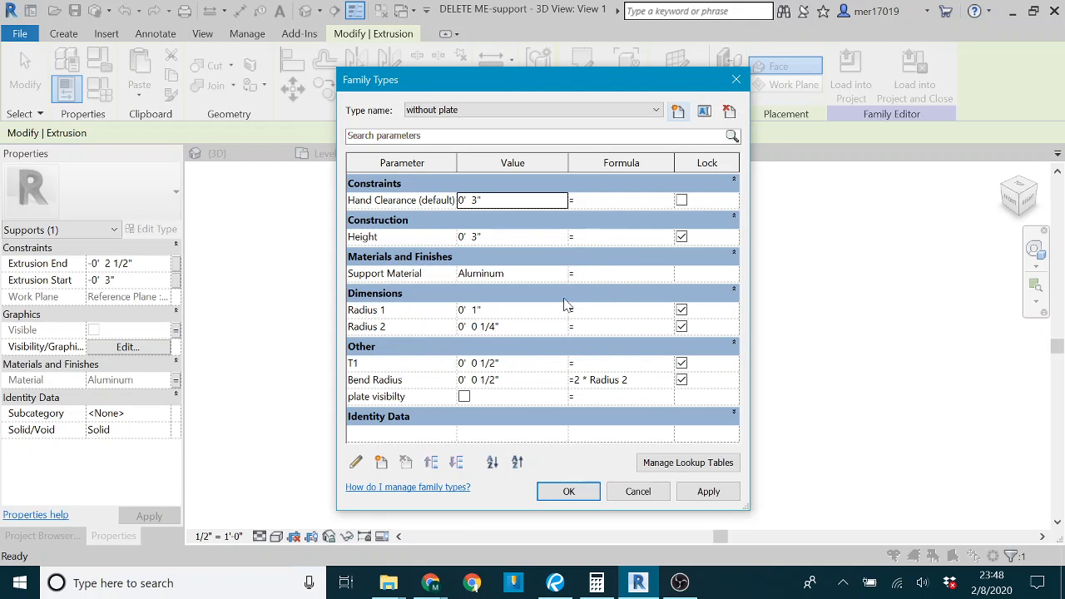
pyautogui.click(463, 397)
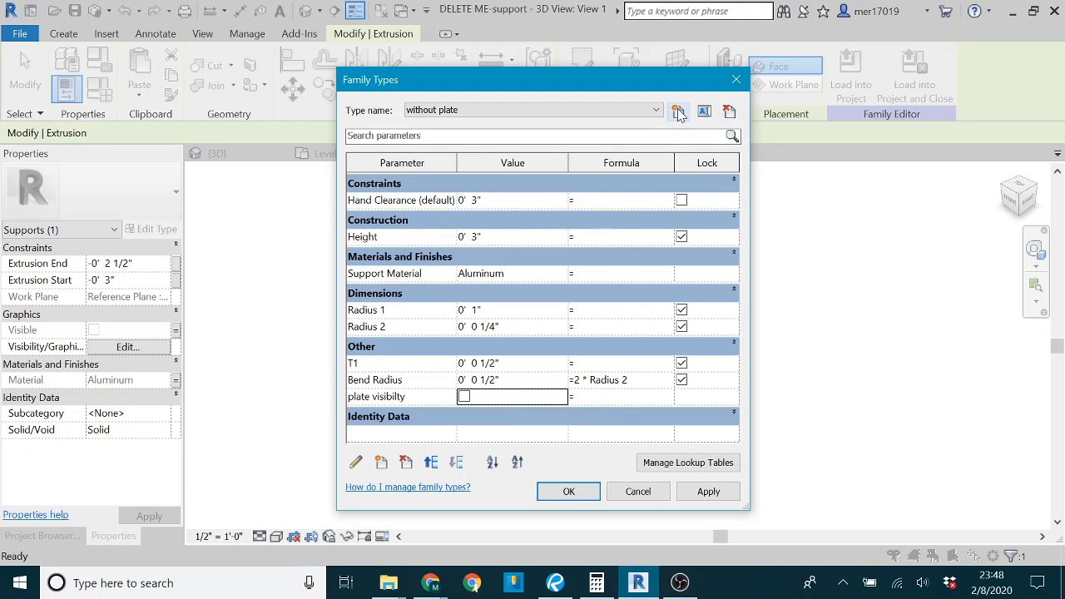
# Step: Create a type named "with plate" in the support family, turn its plate visibility on and apply the family types
pyautogui.click(678, 111)
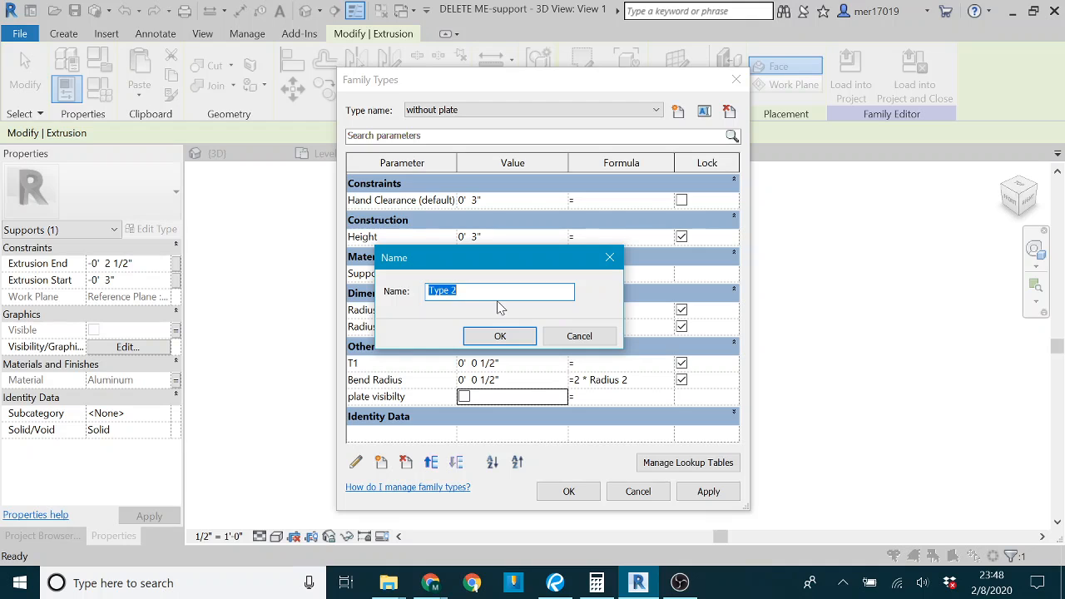
pyautogui.write('with plate')
pyautogui.press('Return')
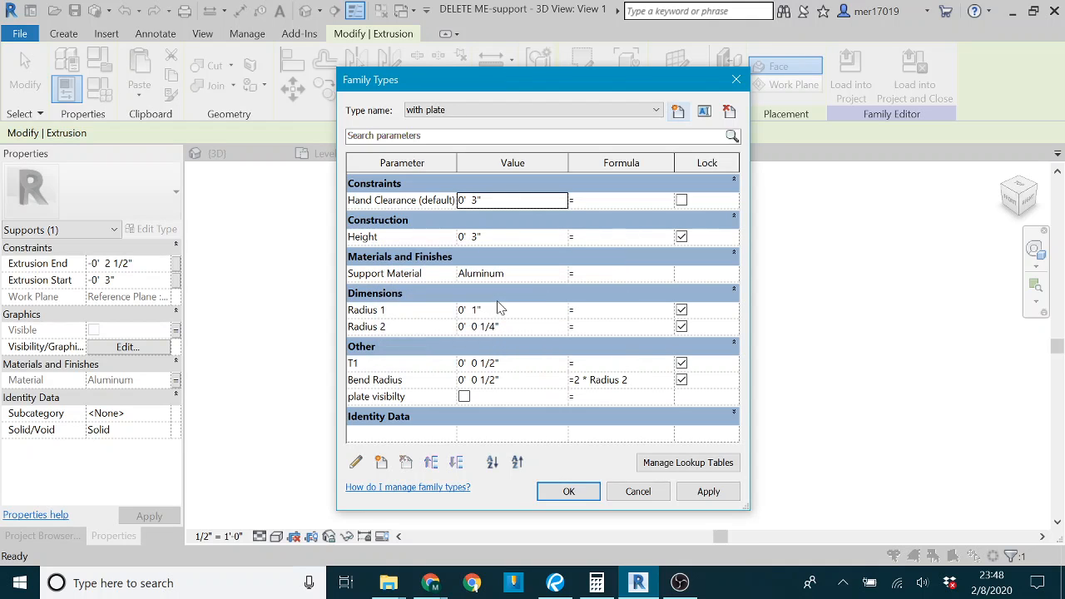
pyautogui.click(464, 396)
pyautogui.click(703, 491)
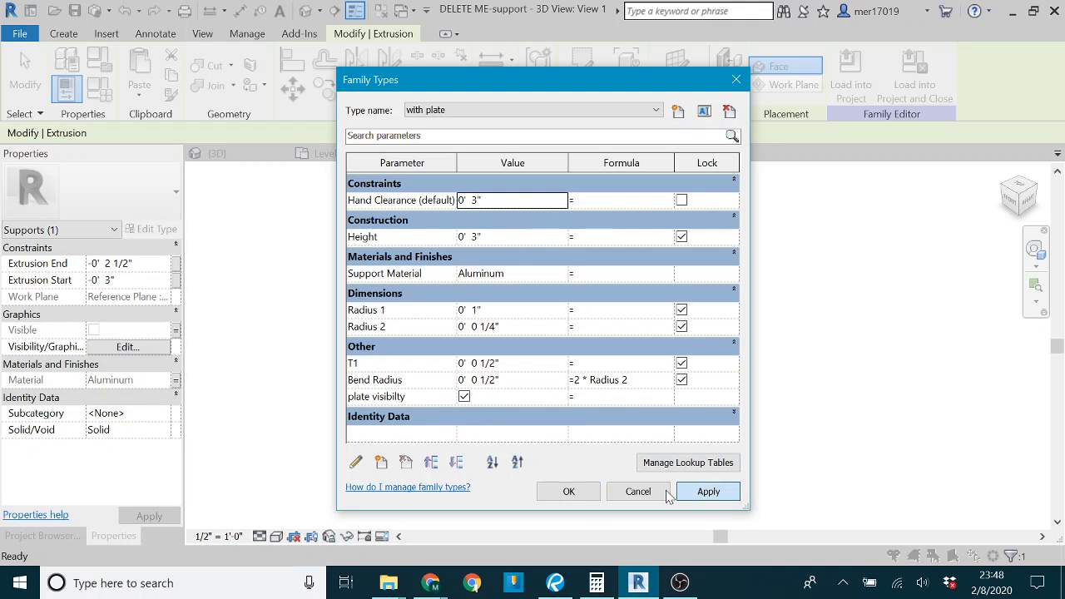
pyautogui.click(565, 492)
pyautogui.press('Escape')
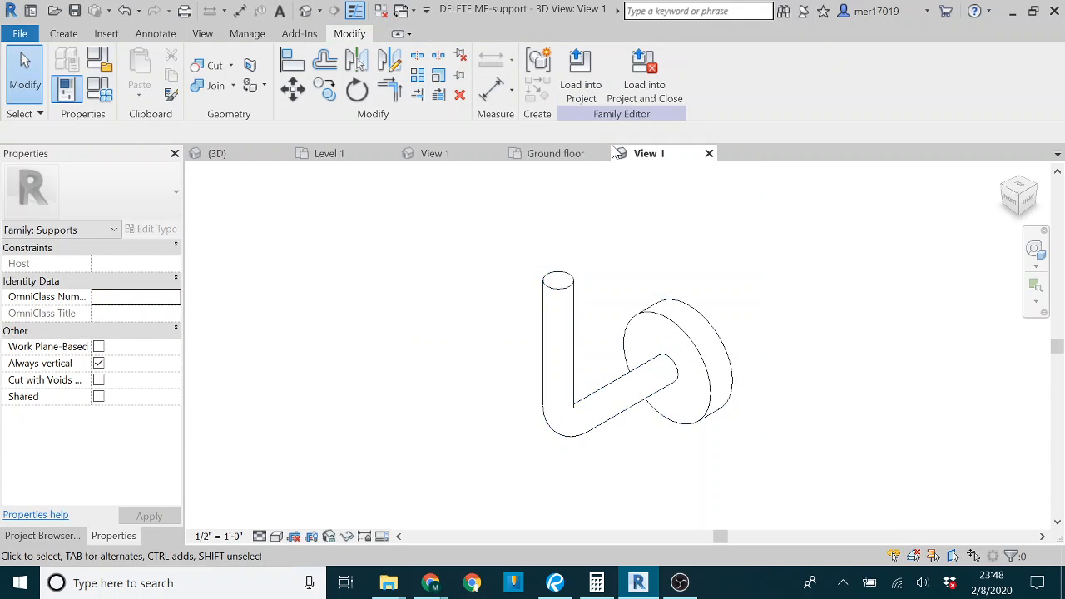
# Step: Load the support family into DELETE ME-project.rvt, overwriting the existing version and its parameter values, and check the handrail's upper support bracket
pyautogui.click(580, 73)
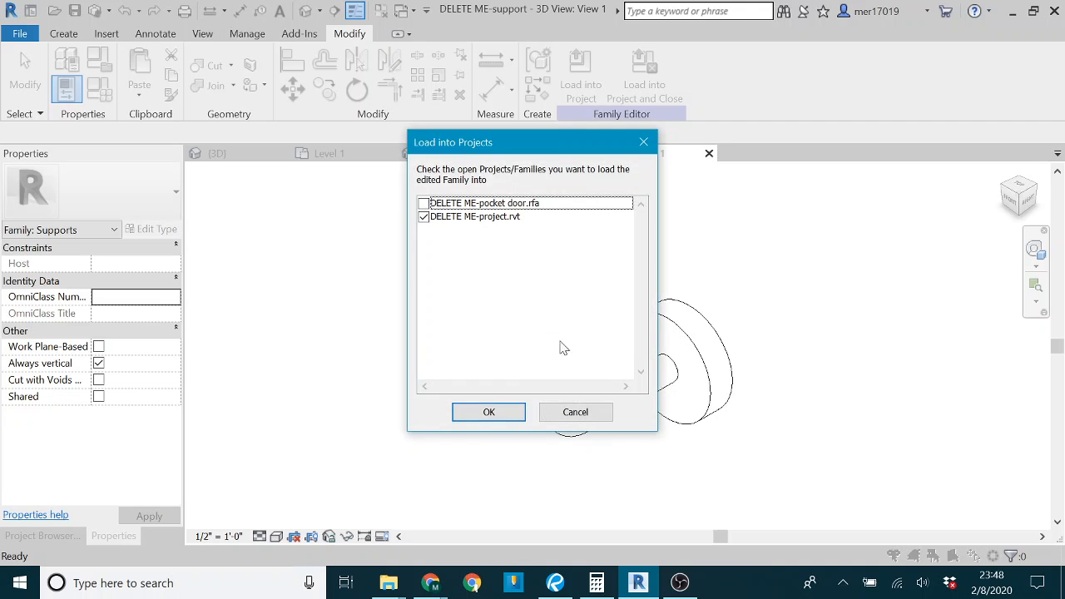
pyautogui.click(491, 412)
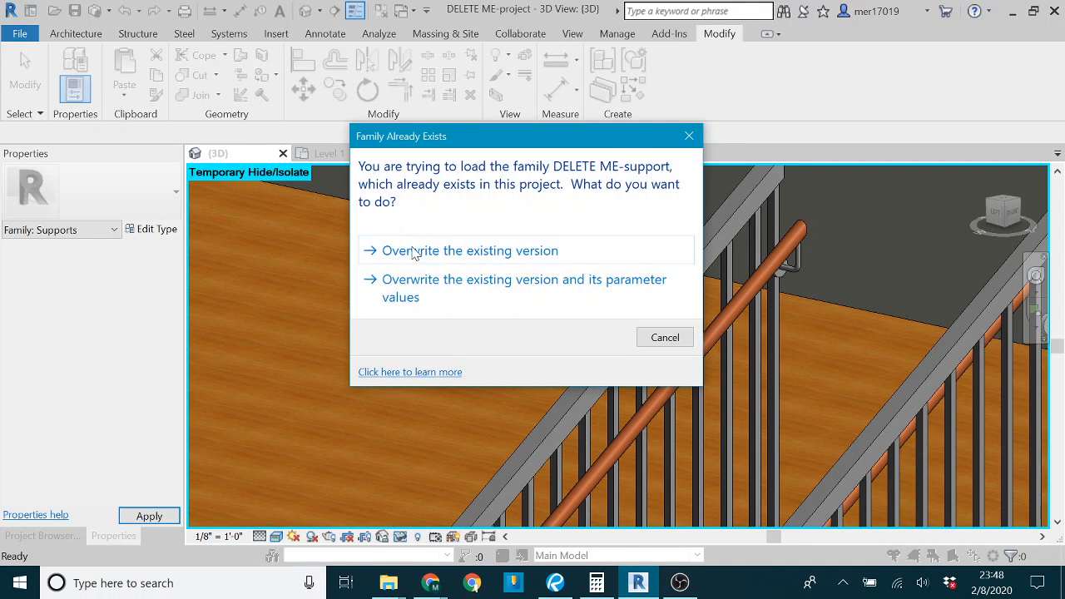
pyautogui.click(444, 284)
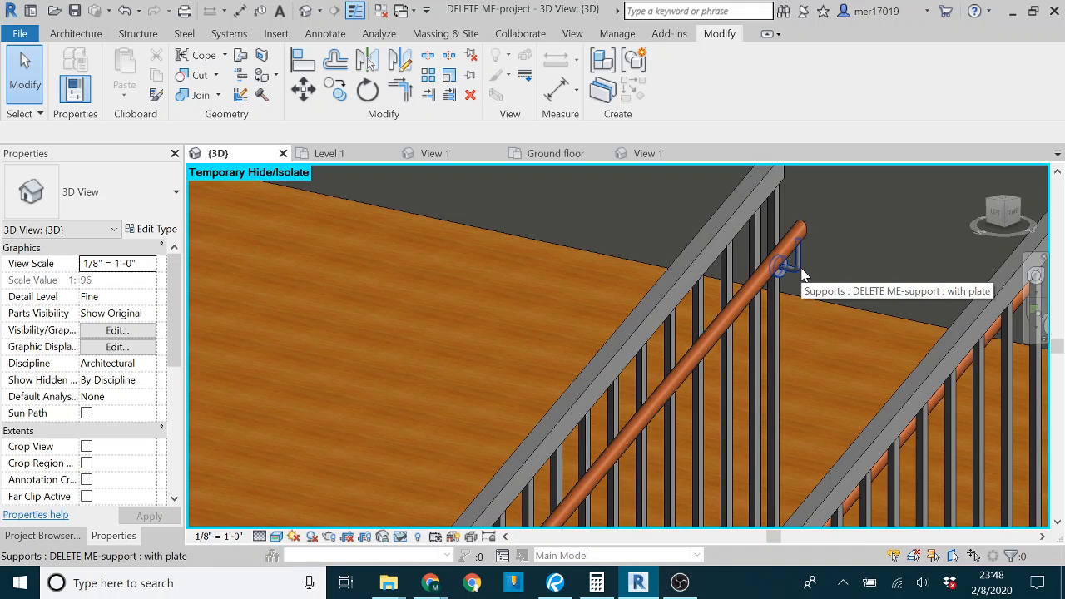
pyautogui.click(800, 264)
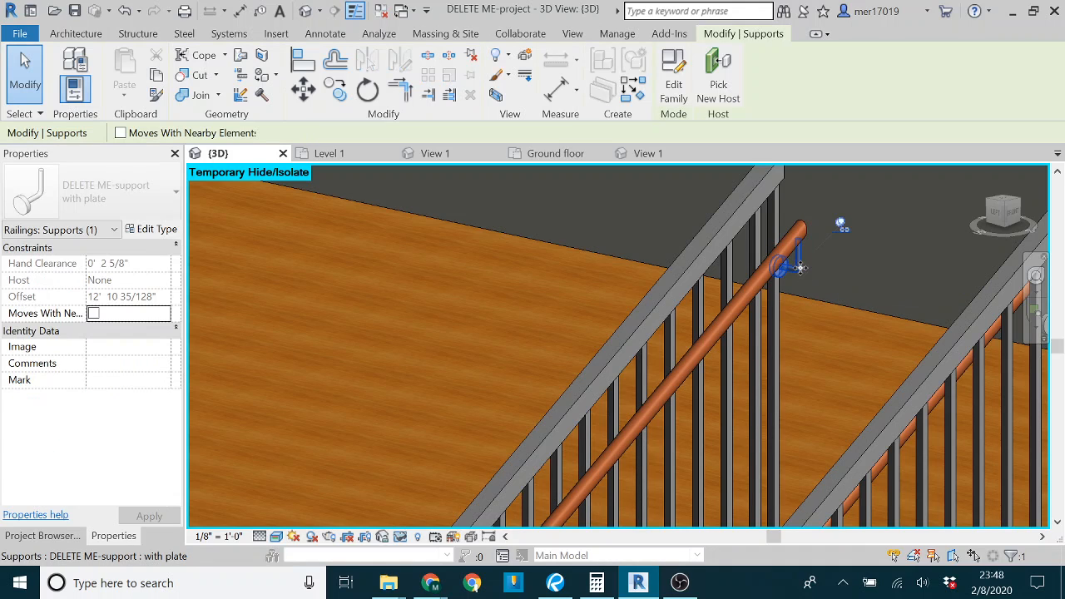
# Step: Set the support family of the handrail type Circular - 1 1/2" to "without plate" and inspect the upper bracket from the other side
pyautogui.click(757, 291)
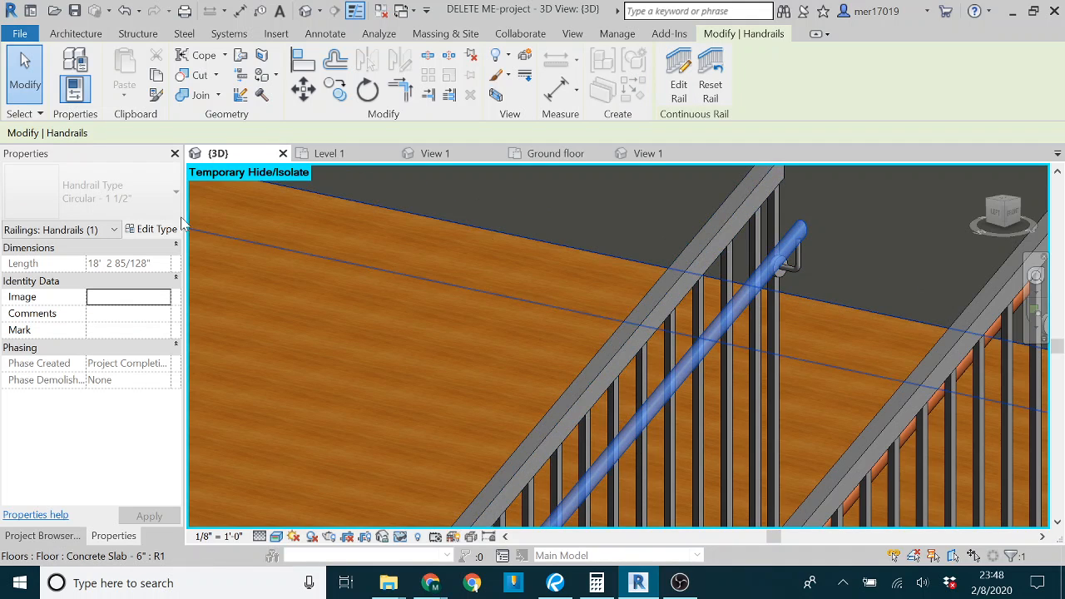
pyautogui.click(154, 230)
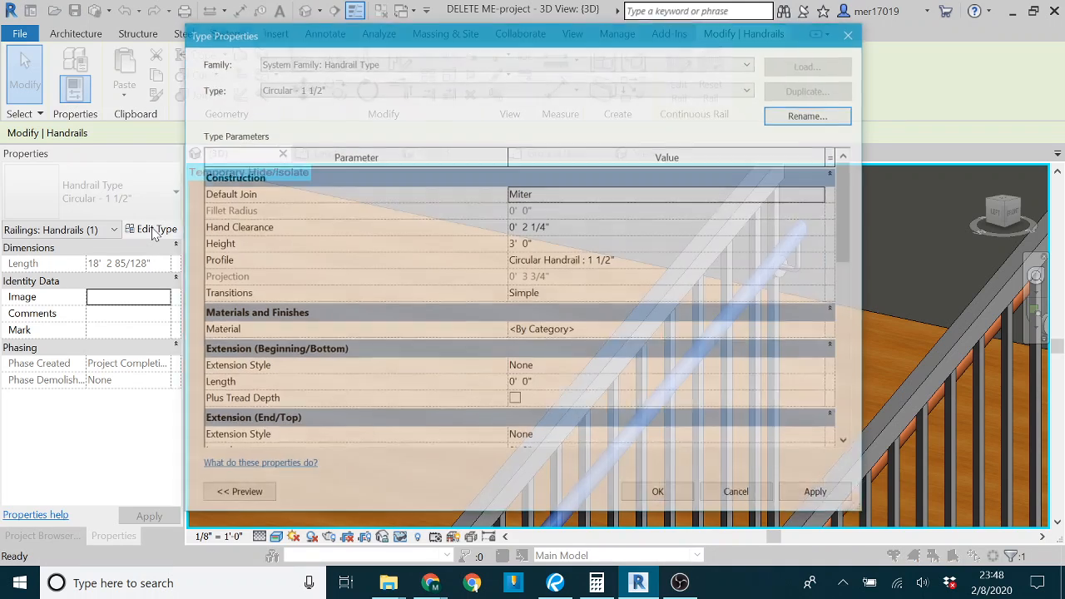
pyautogui.scroll(-6, 585, 357)
pyautogui.scroll(1, 582, 359)
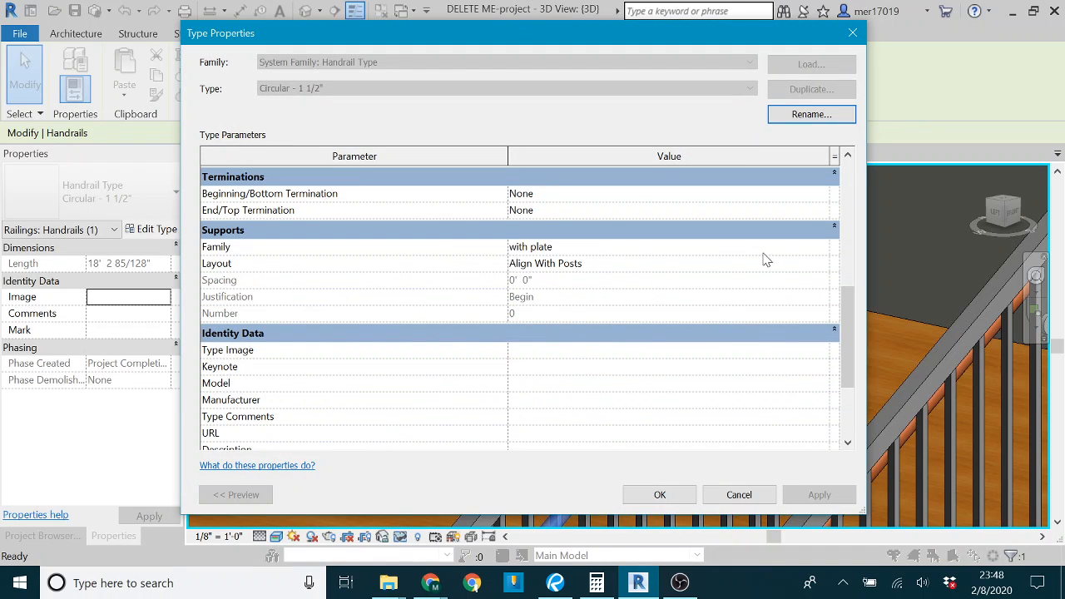
pyautogui.click(821, 247)
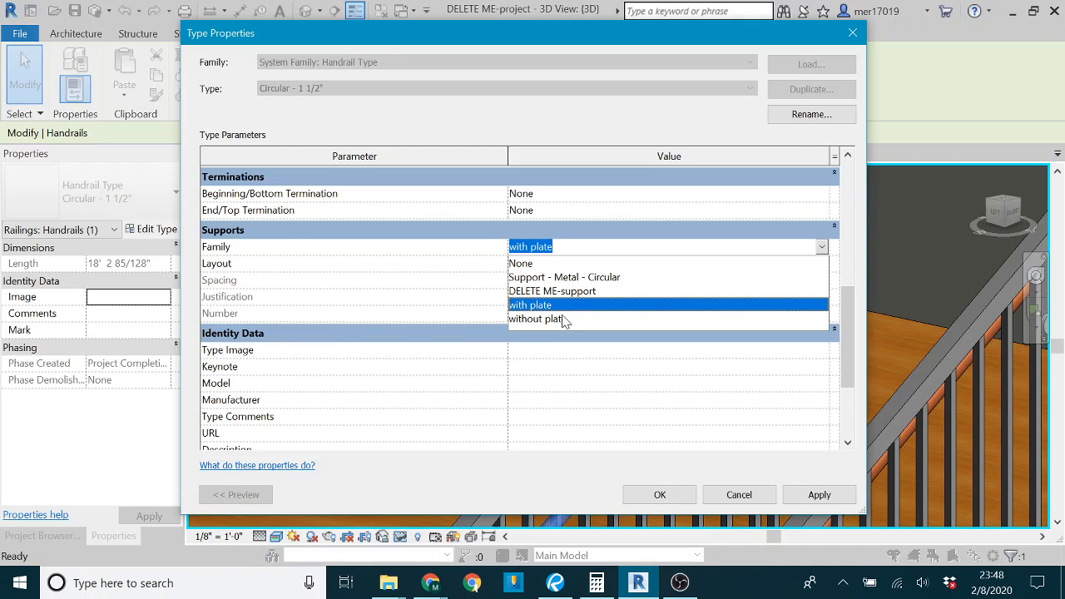
pyautogui.click(563, 318)
pyautogui.click(816, 495)
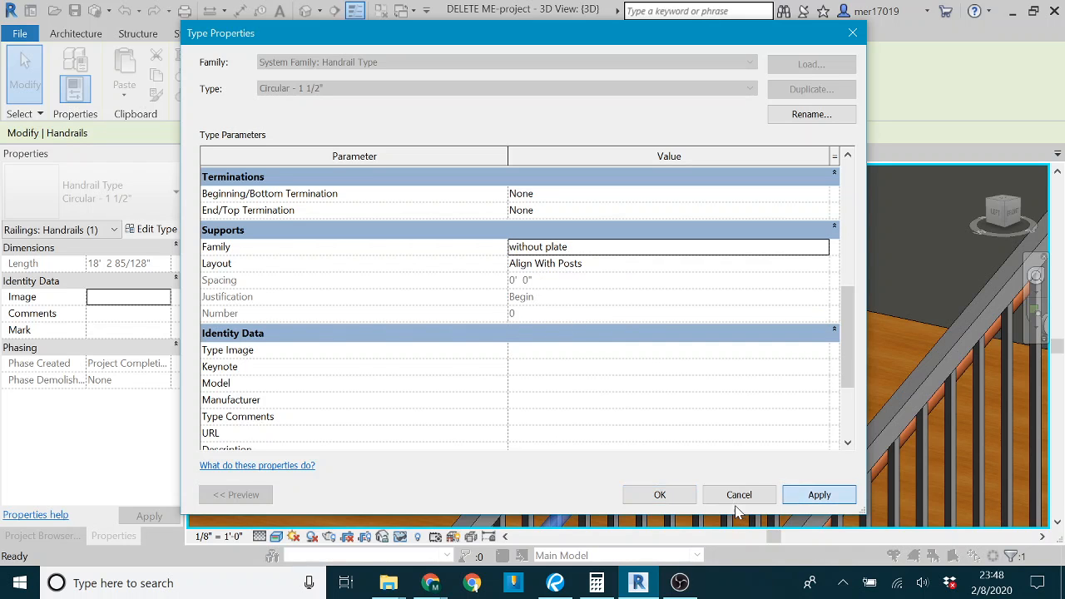
pyautogui.click(660, 495)
pyautogui.keyDown('shift'); pyautogui.moveTo(669, 417); pyautogui.dragTo(755, 397, button='middle'); pyautogui.keyUp('shift')
pyautogui.moveTo(782, 364); pyautogui.dragTo(821, 223, button='middle')
pyautogui.moveTo(832, 410); pyautogui.dragTo(745, 351, button='middle')
pyautogui.moveTo(850, 339); pyautogui.dragTo(794, 366, button='middle')
pyautogui.scroll(2, 342, 343)
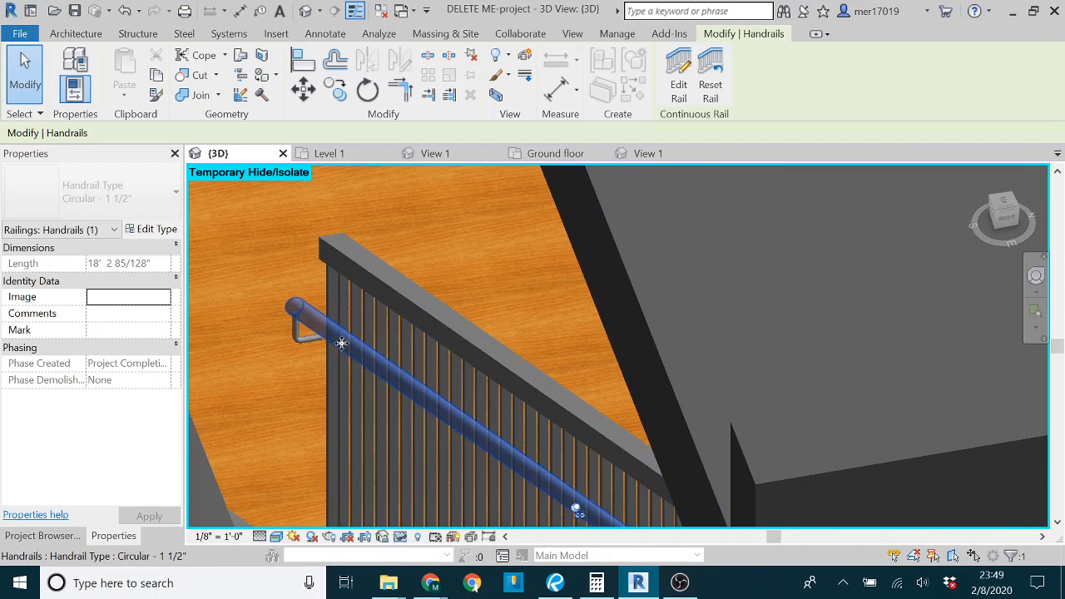